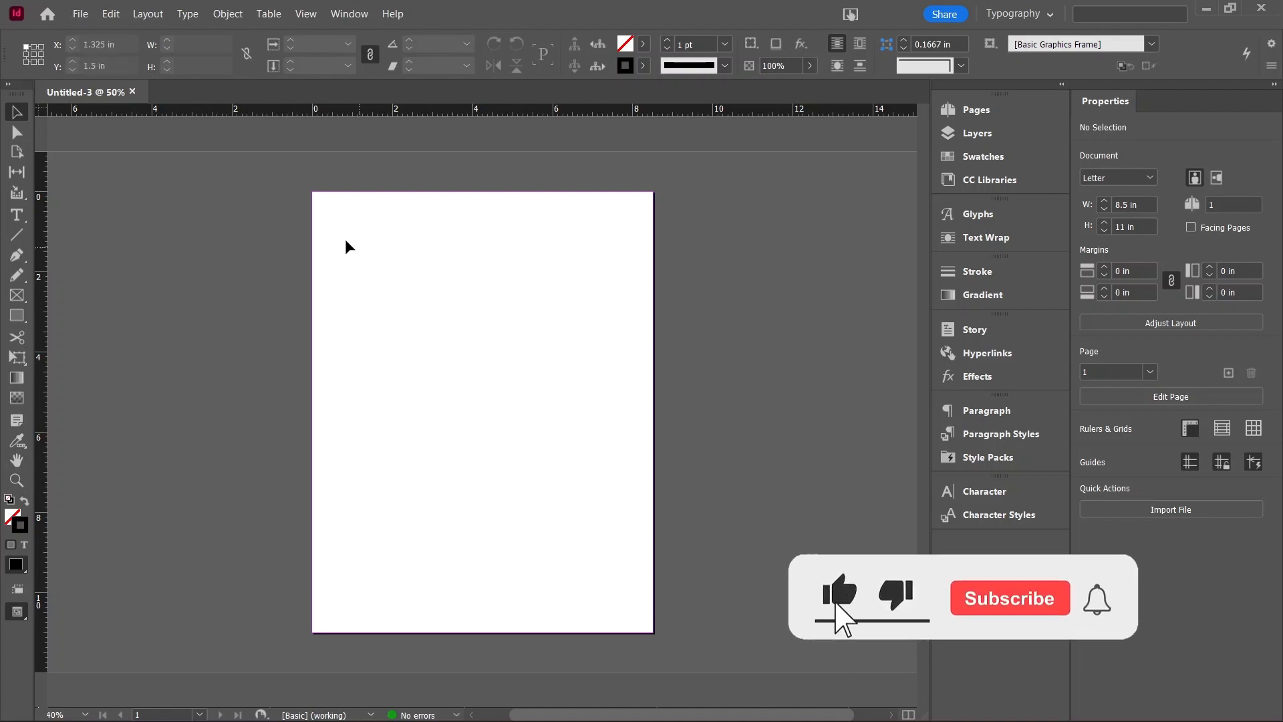
{"action": "left_click", "coordinate": [17, 215]}
{"action": "left_click_drag", "start_coordinate": [349, 258], "coordinate": [553, 326]}
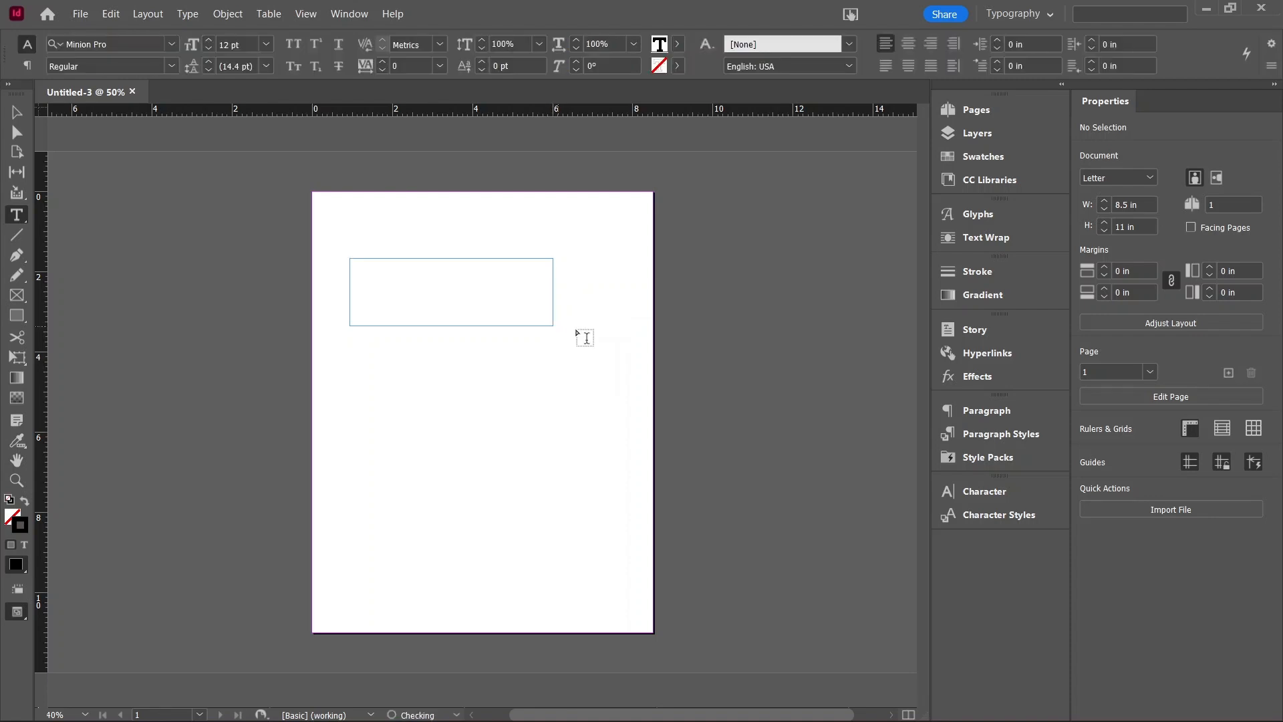
{"action": "left_click", "coordinate": [639, 702]}
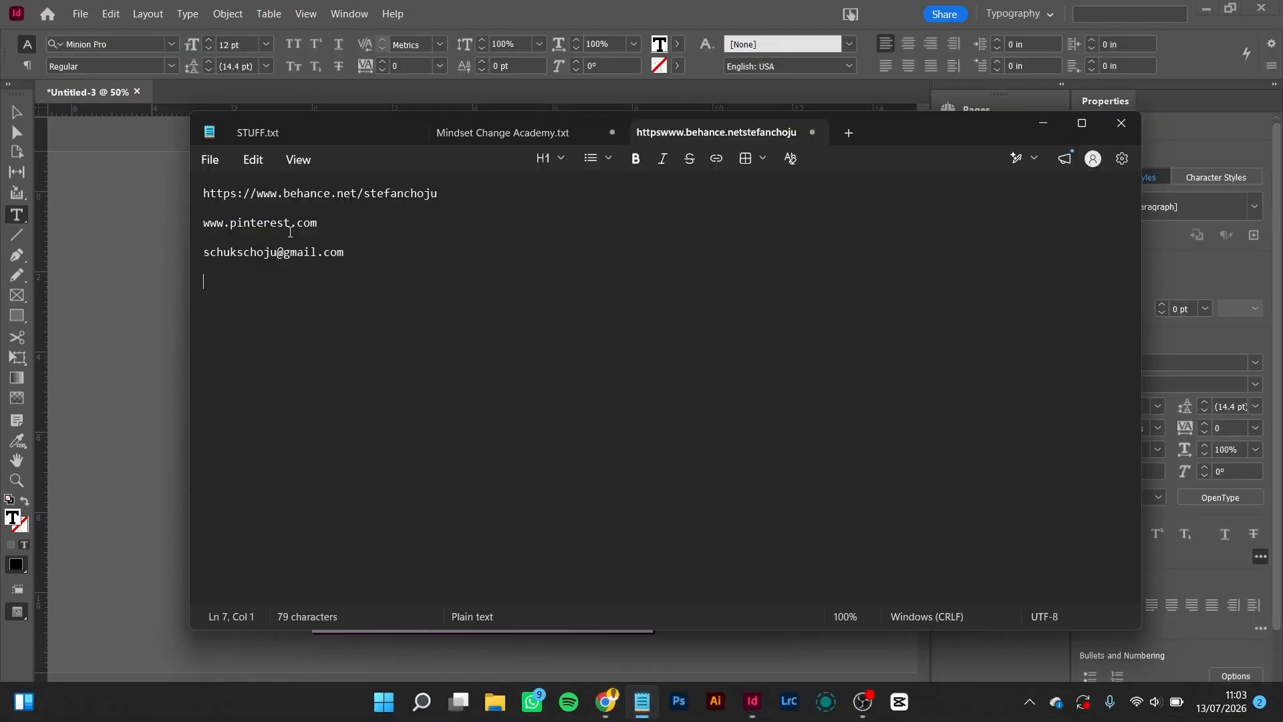
{"action": "triple_click", "coordinate": [256, 221]}
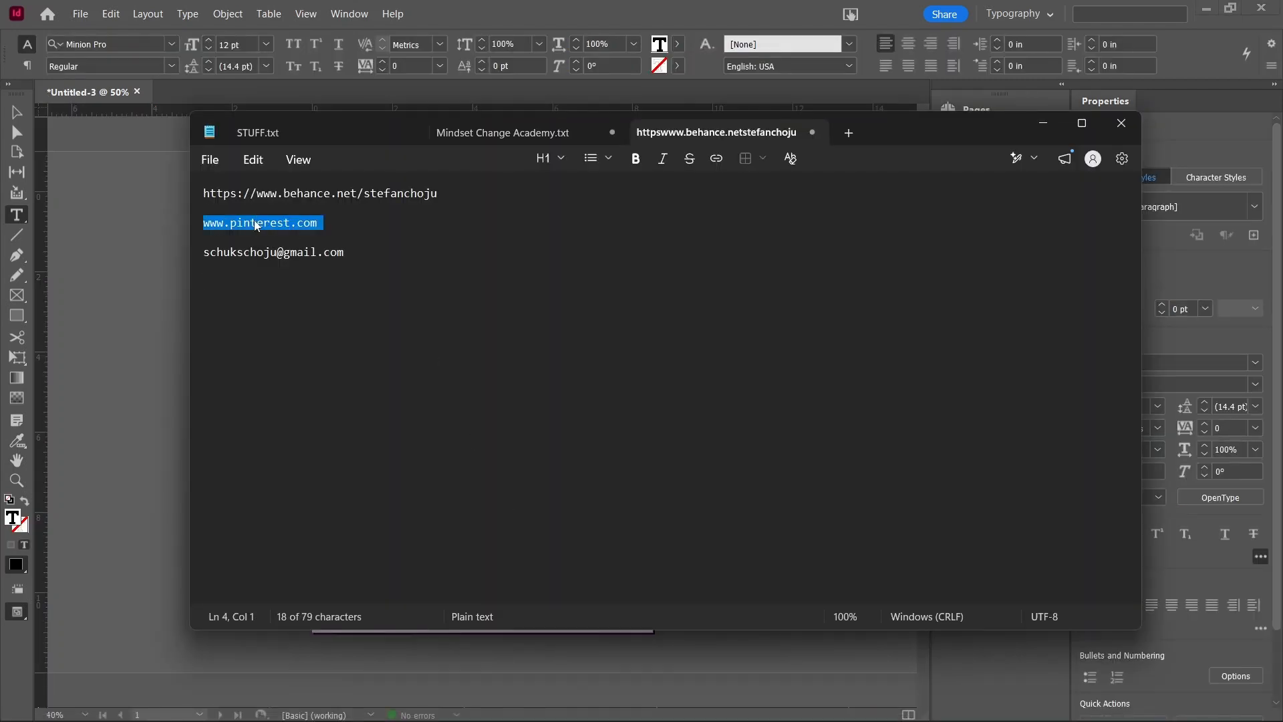
{"action": "left_click_drag", "start_coordinate": [255, 221], "coordinate": [369, 278]}
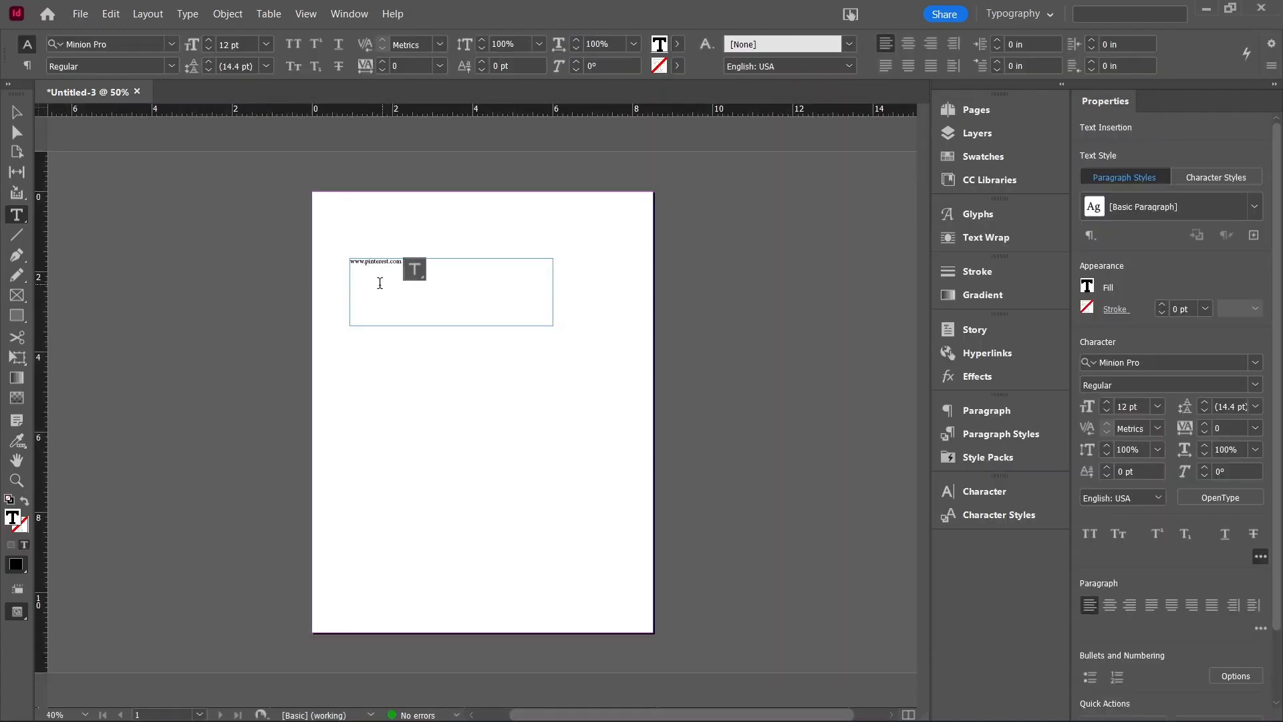
{"action": "left_click", "coordinate": [19, 114]}
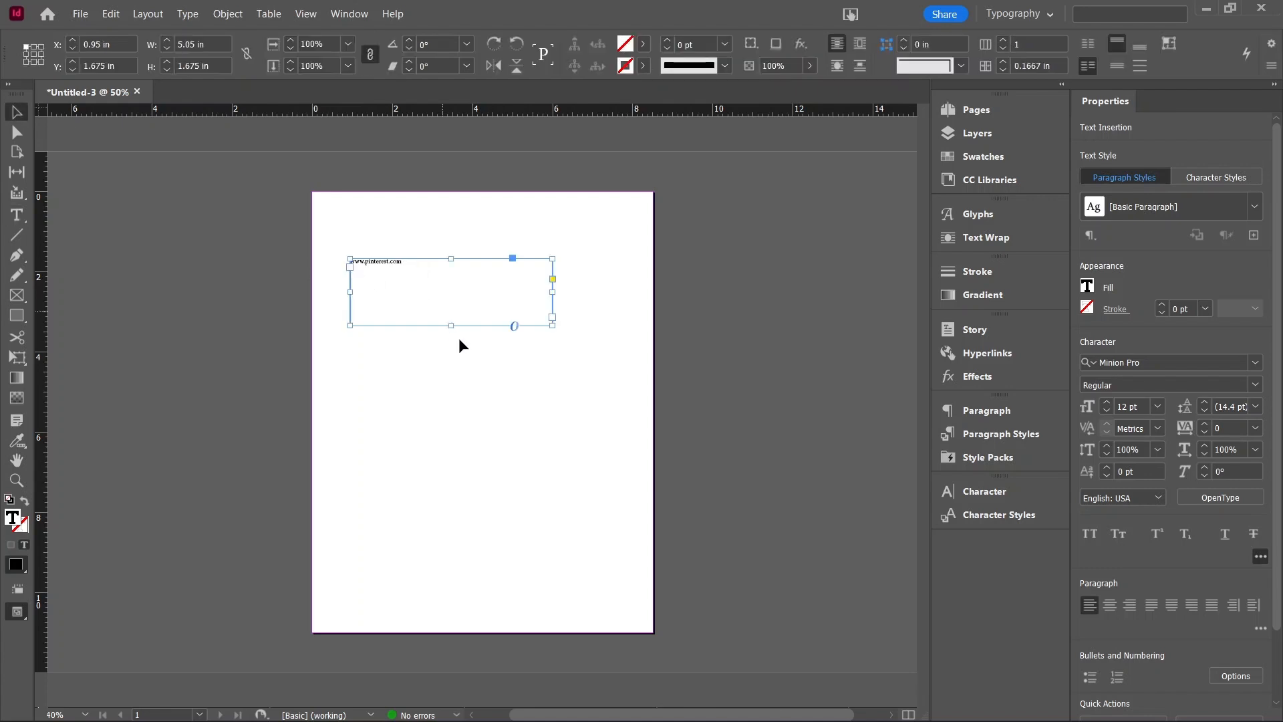
{"action": "scroll", "coordinate": [395, 243], "scroll_direction": "up", "scroll_amount": 3}
{"action": "scroll", "coordinate": [367, 340], "scroll_direction": "up", "scroll_amount": 2}
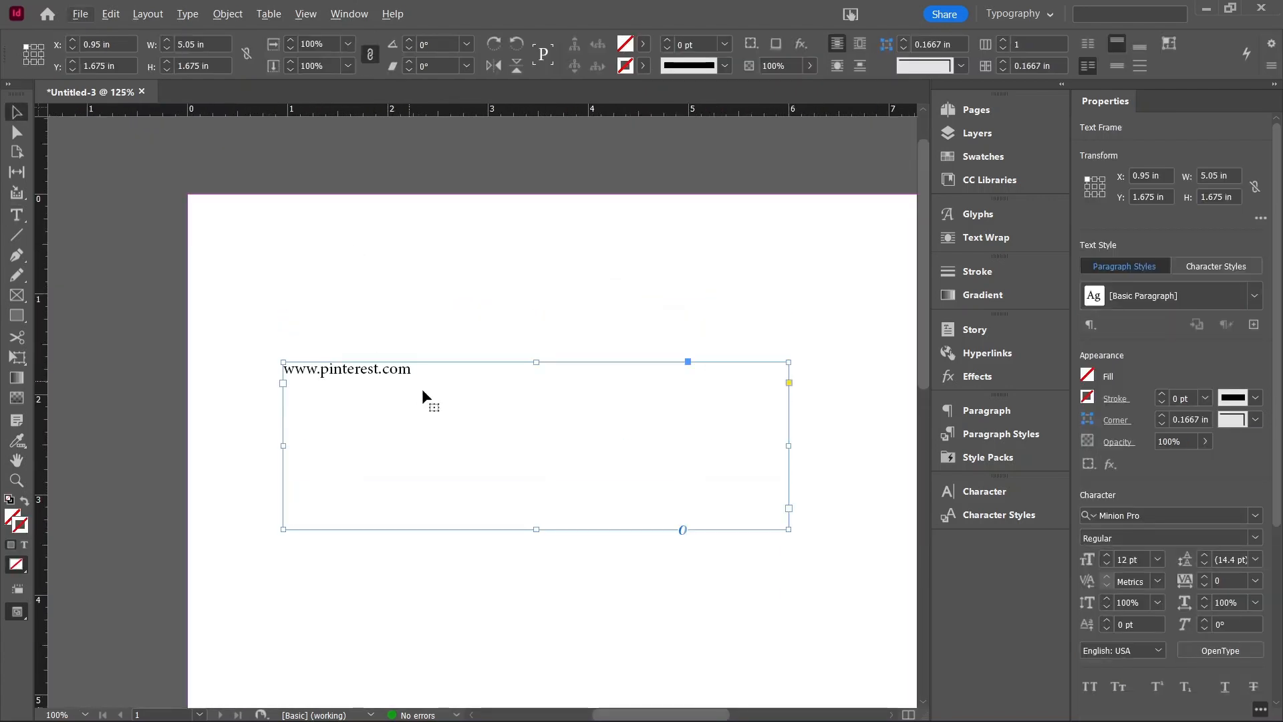
{"action": "double_click", "coordinate": [430, 370]}
{"action": "key", "text": "ctrl+a"}
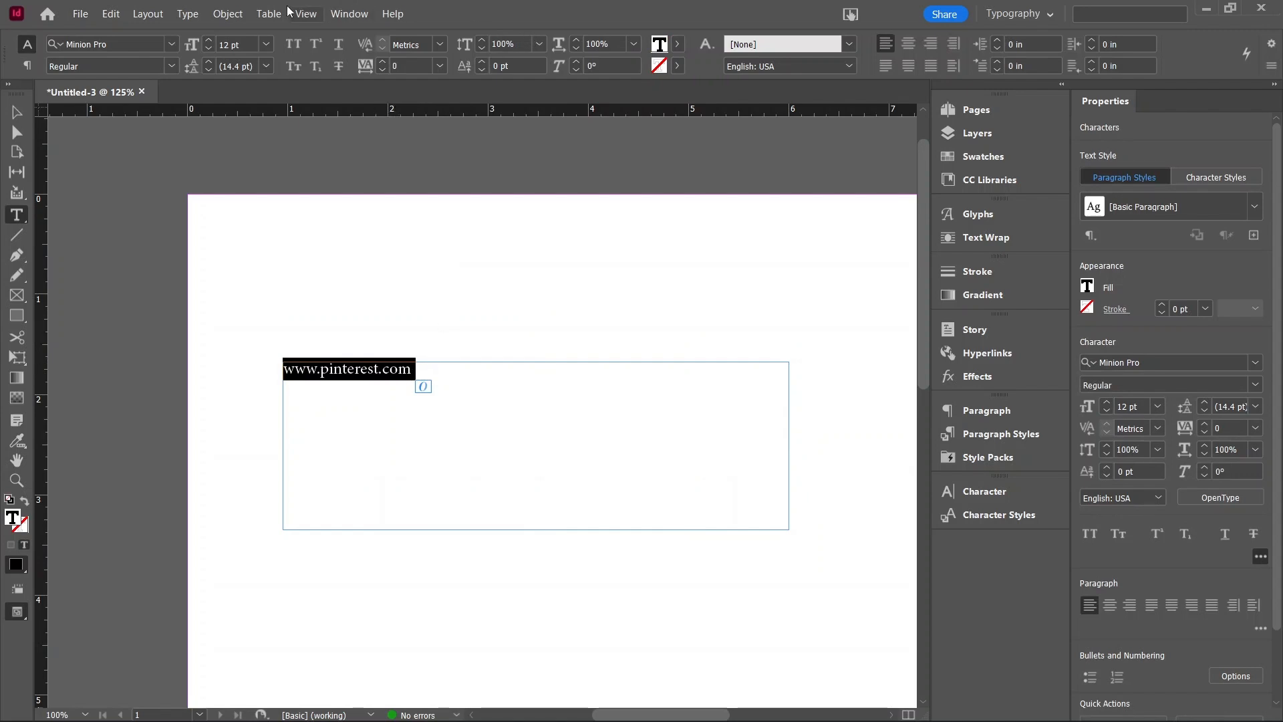
{"action": "left_click", "coordinate": [203, 18]}
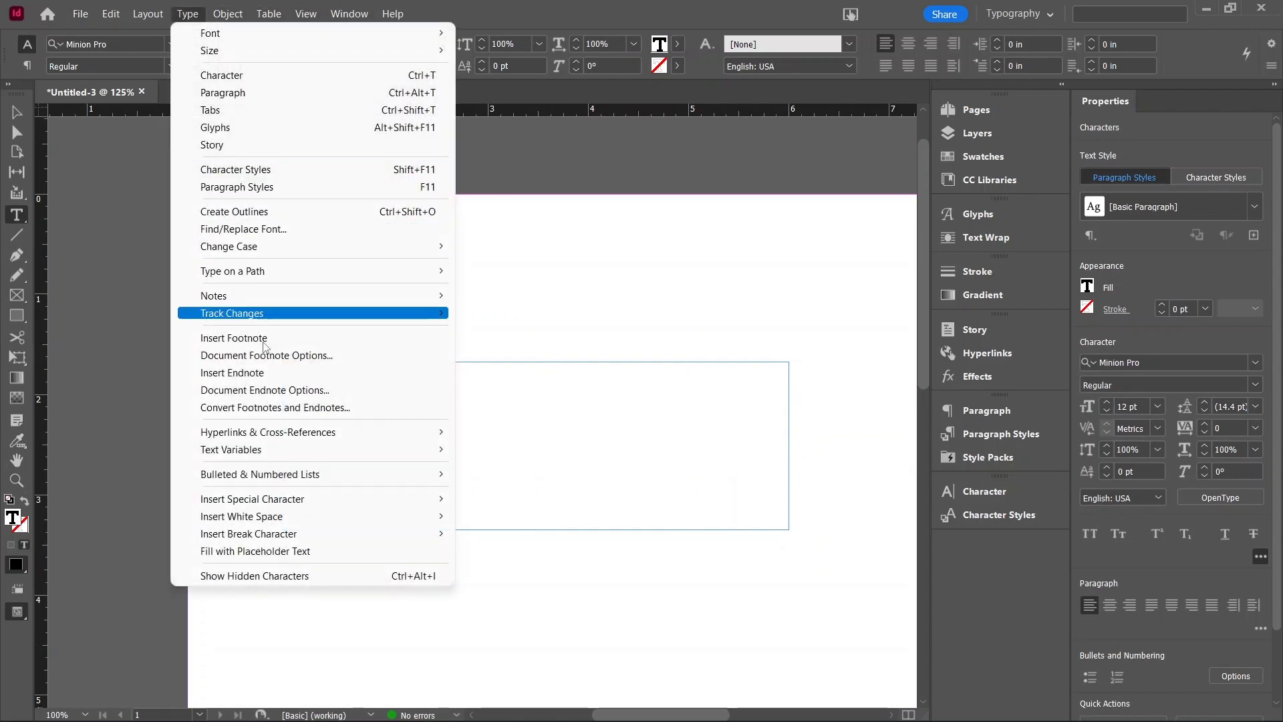
{"action": "mouse_move", "coordinate": [274, 431]}
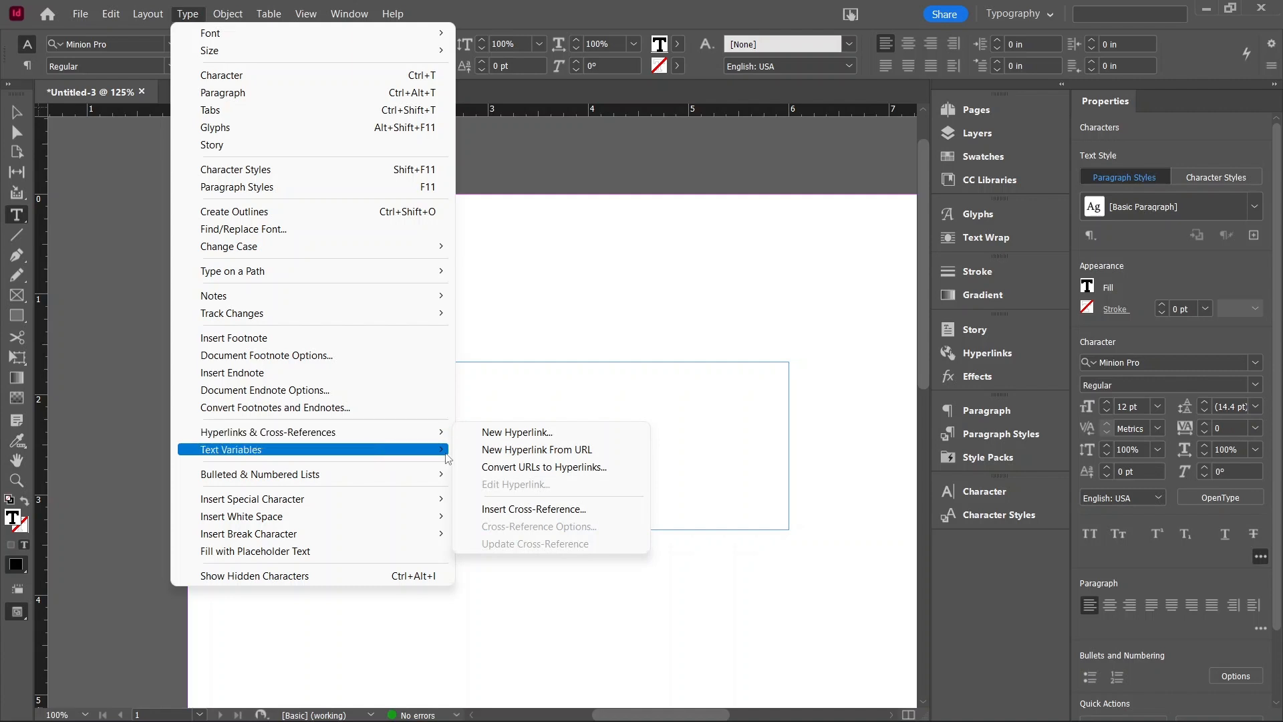
{"action": "left_click", "coordinate": [518, 435]}
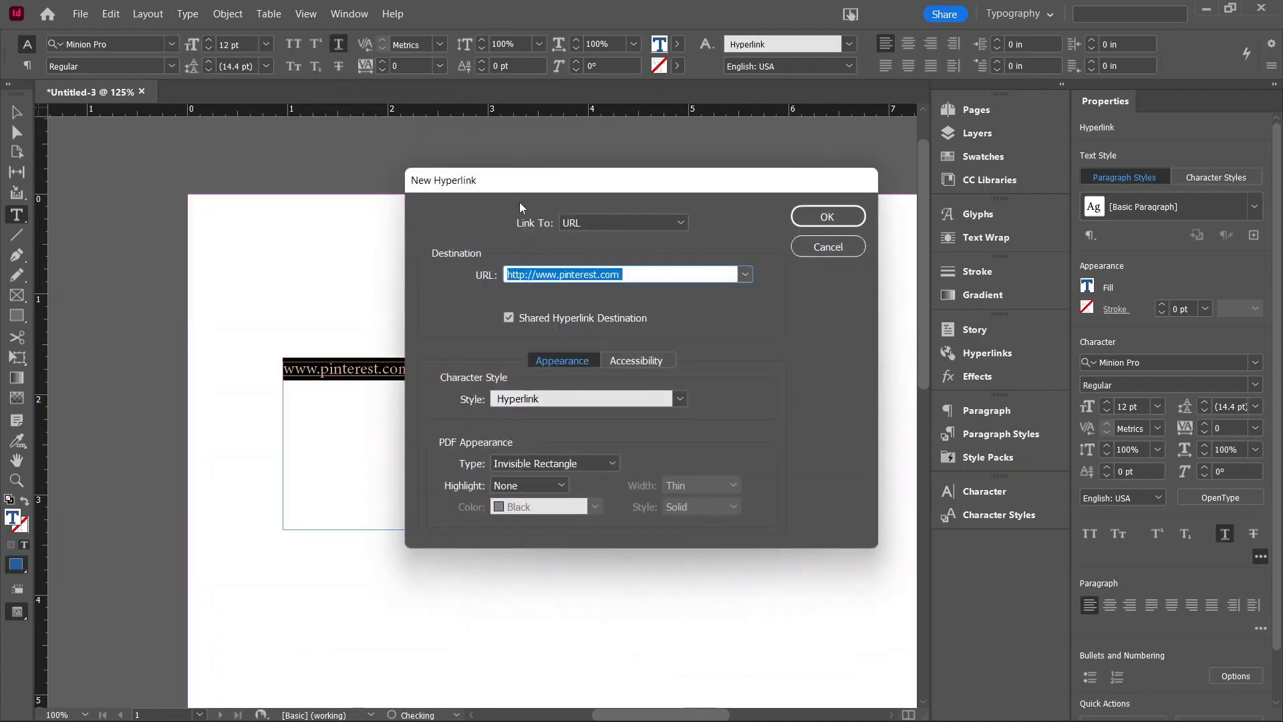
{"action": "left_click_drag", "start_coordinate": [531, 184], "coordinate": [574, 147]}
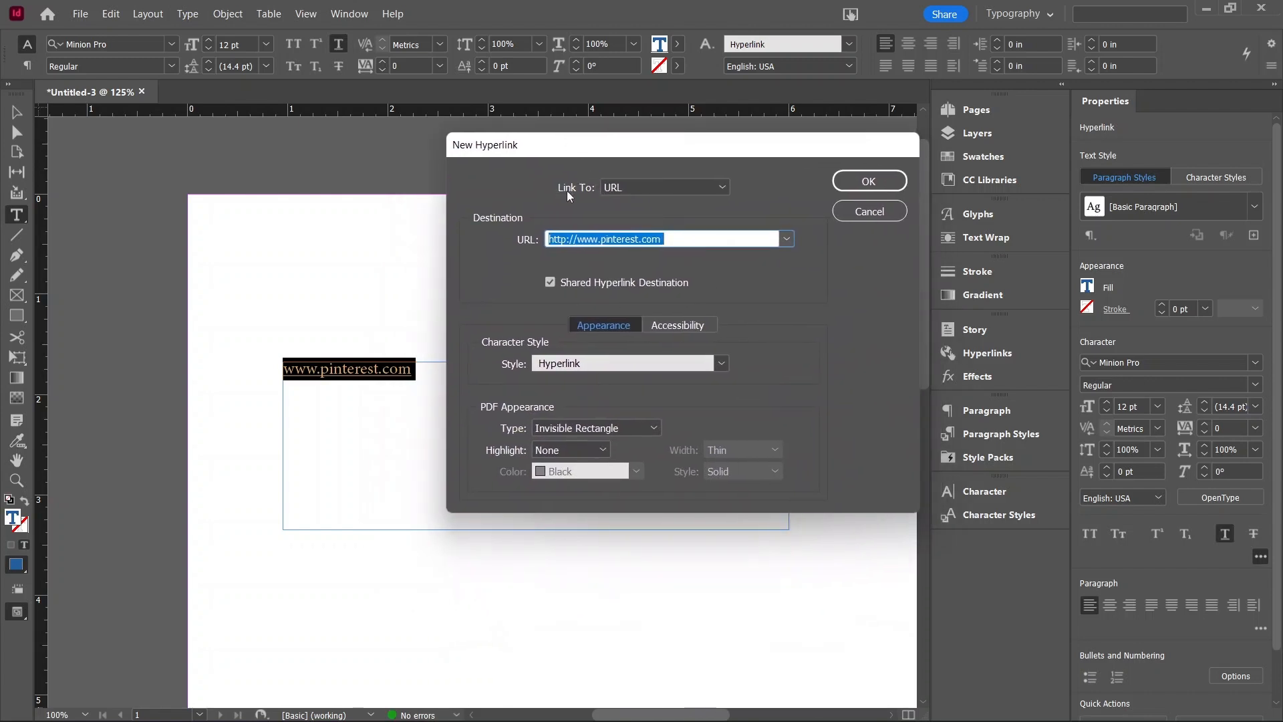
{"action": "left_click", "coordinate": [611, 188]}
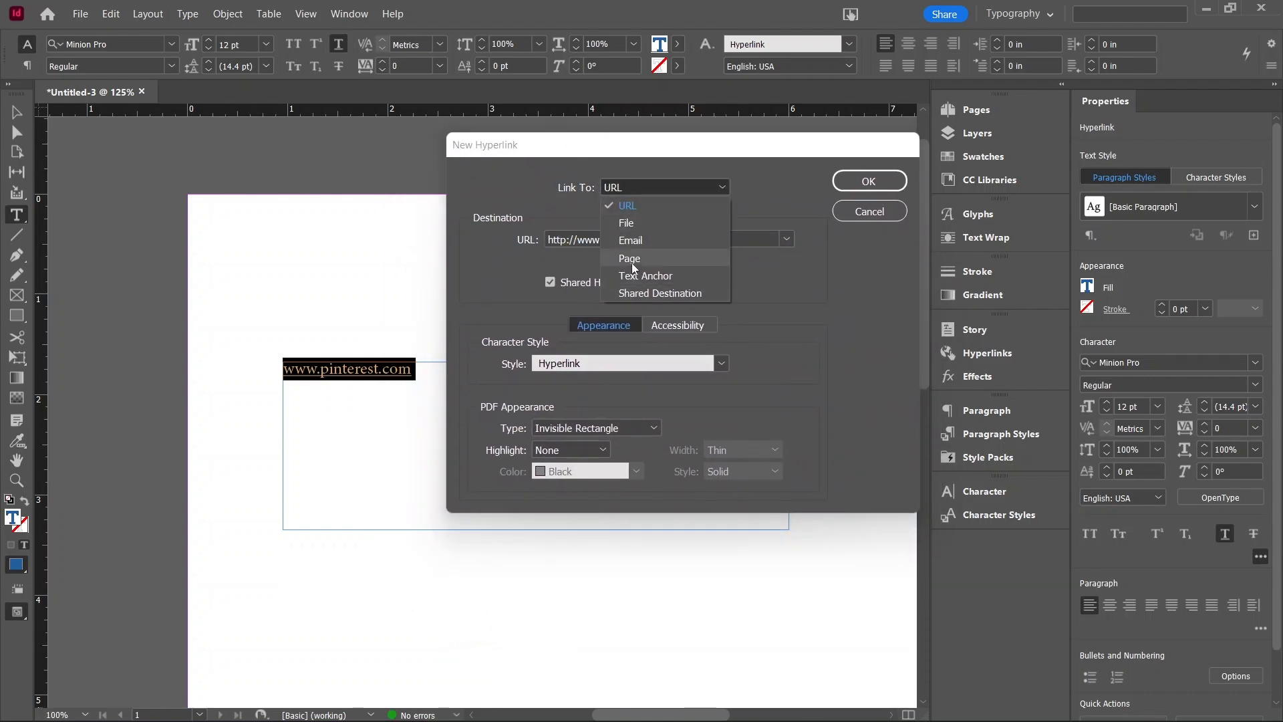
{"action": "left_click", "coordinate": [627, 206]}
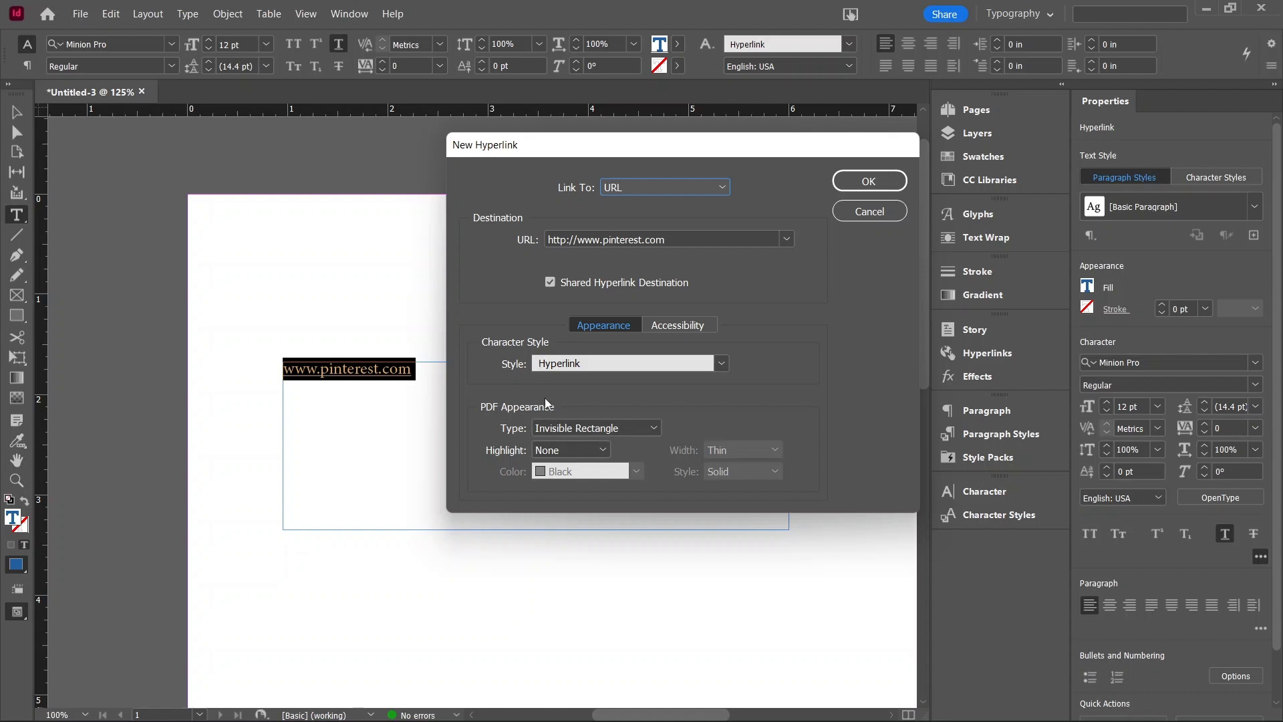
{"action": "left_click", "coordinate": [560, 361]}
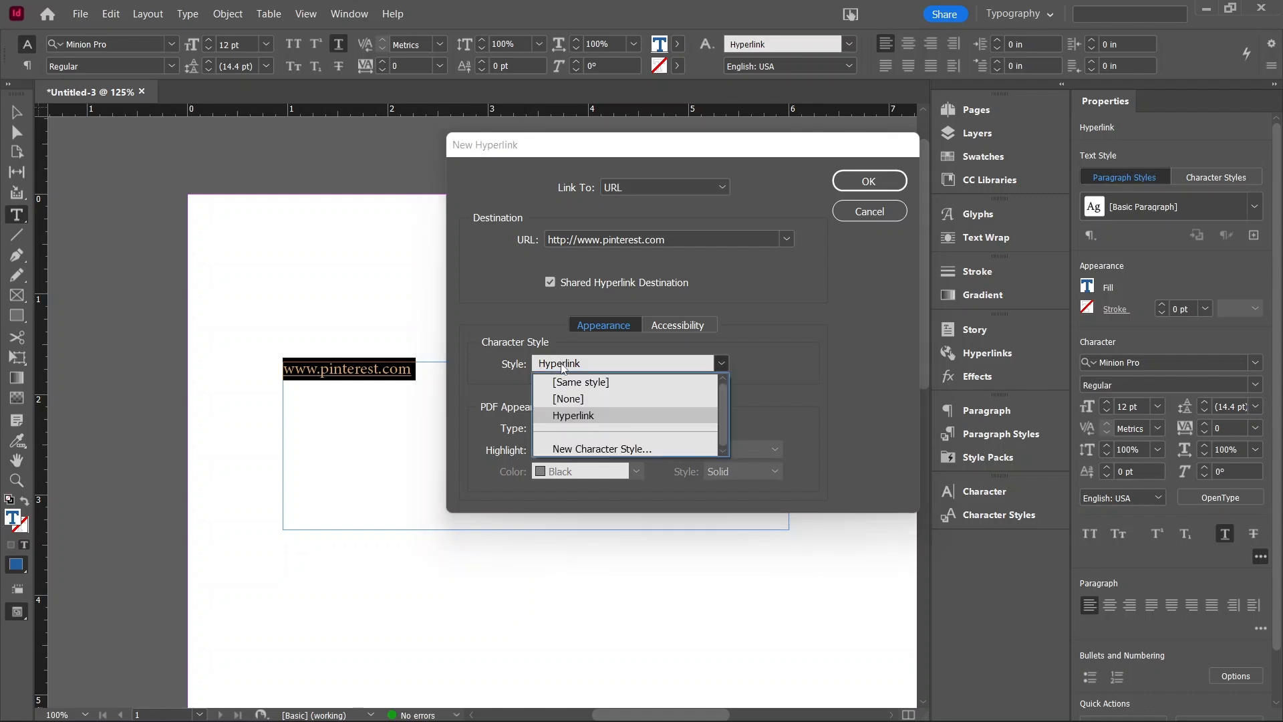
{"action": "left_click", "coordinate": [572, 415]}
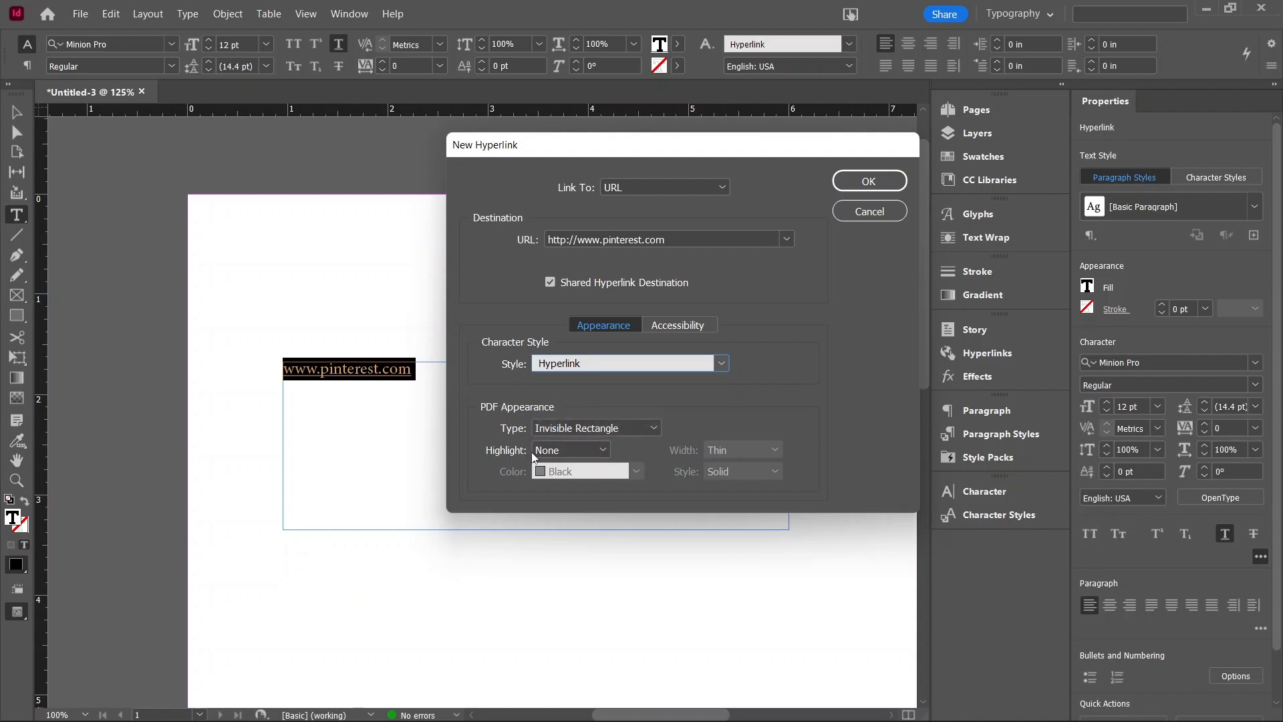
{"action": "left_click", "coordinate": [869, 181]}
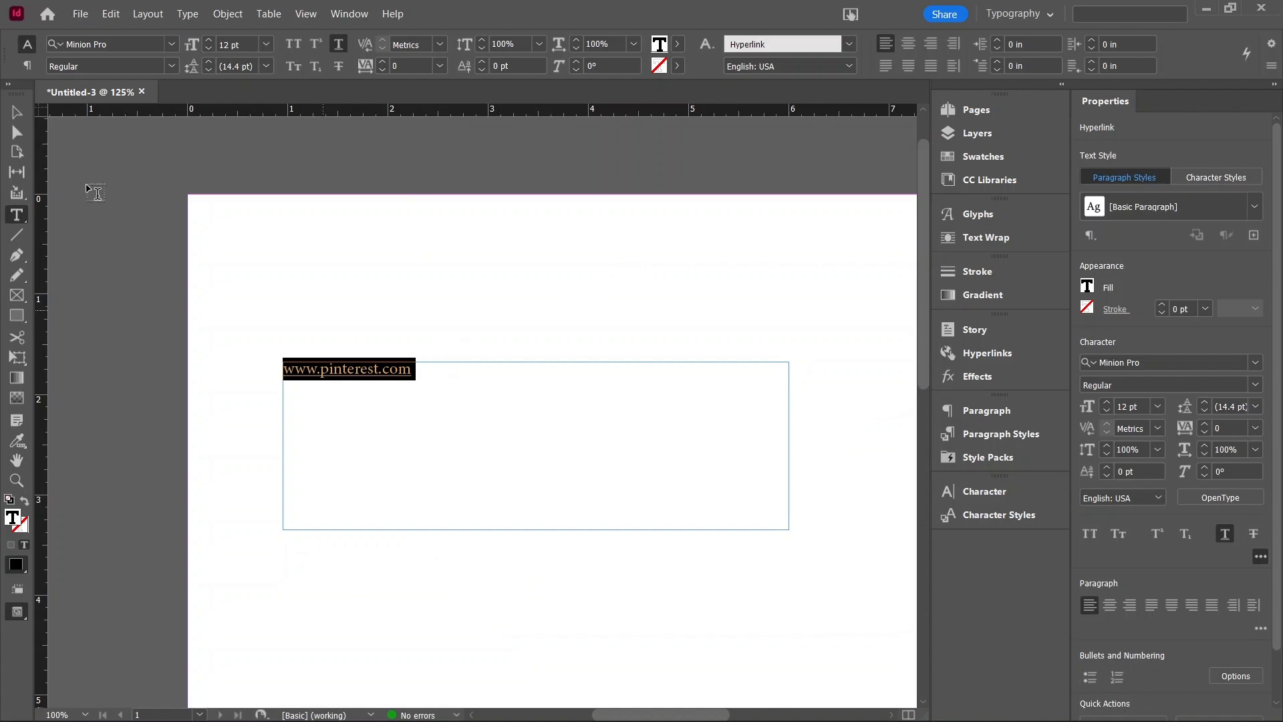
Step: Preview the page to inspect how the hyperlinked text appears
{"action": "left_click", "coordinate": [7, 105]}
{"action": "left_click", "coordinate": [433, 259]}
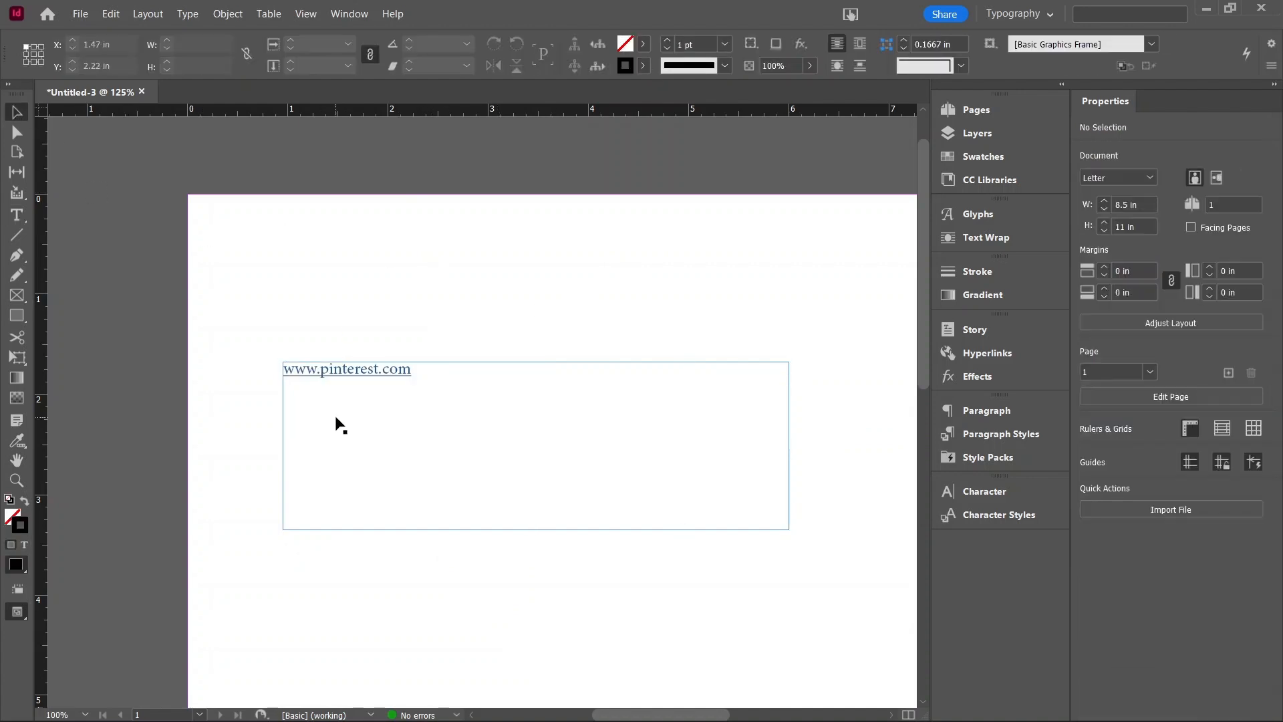
{"action": "scroll", "coordinate": [330, 399], "scroll_direction": "up", "scroll_amount": 2}
{"action": "key", "text": "alt+w"}
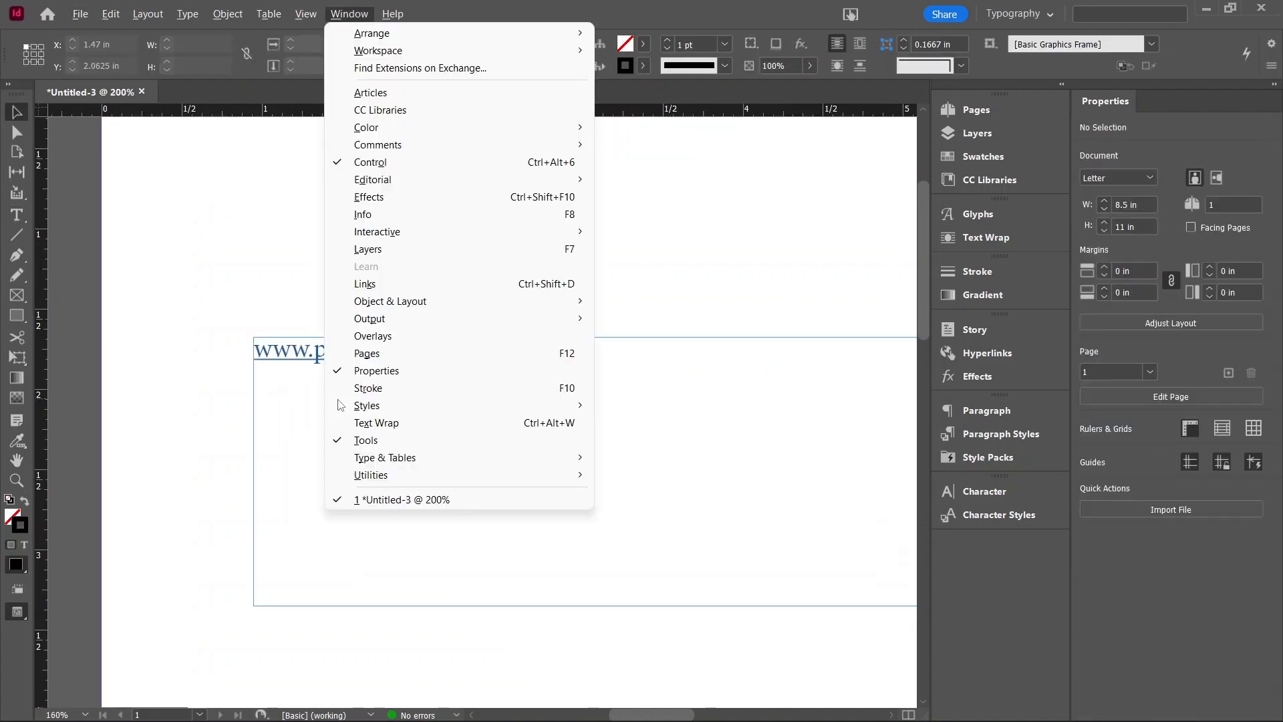
{"action": "left_click", "coordinate": [232, 305]}
{"action": "key", "text": "w"}
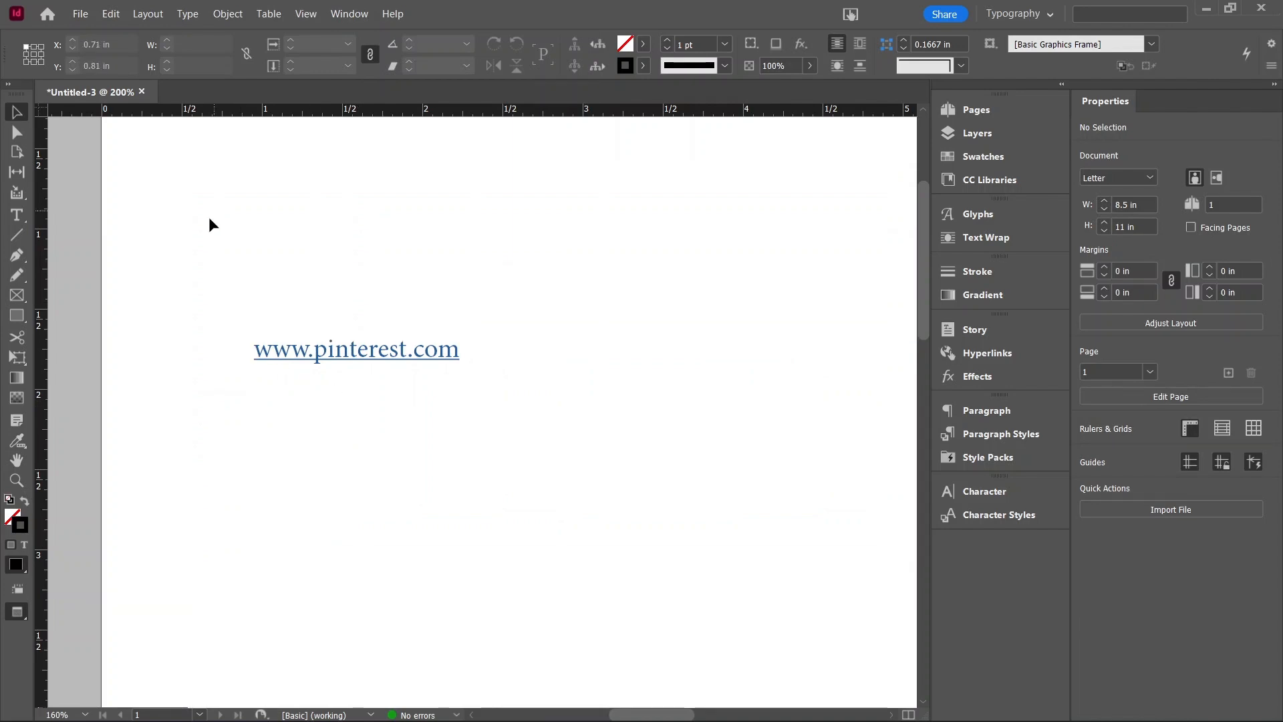
{"action": "scroll", "coordinate": [180, 223], "scroll_direction": "down", "scroll_amount": 1}
{"action": "scroll", "coordinate": [187, 270], "scroll_direction": "up", "scroll_amount": 1}
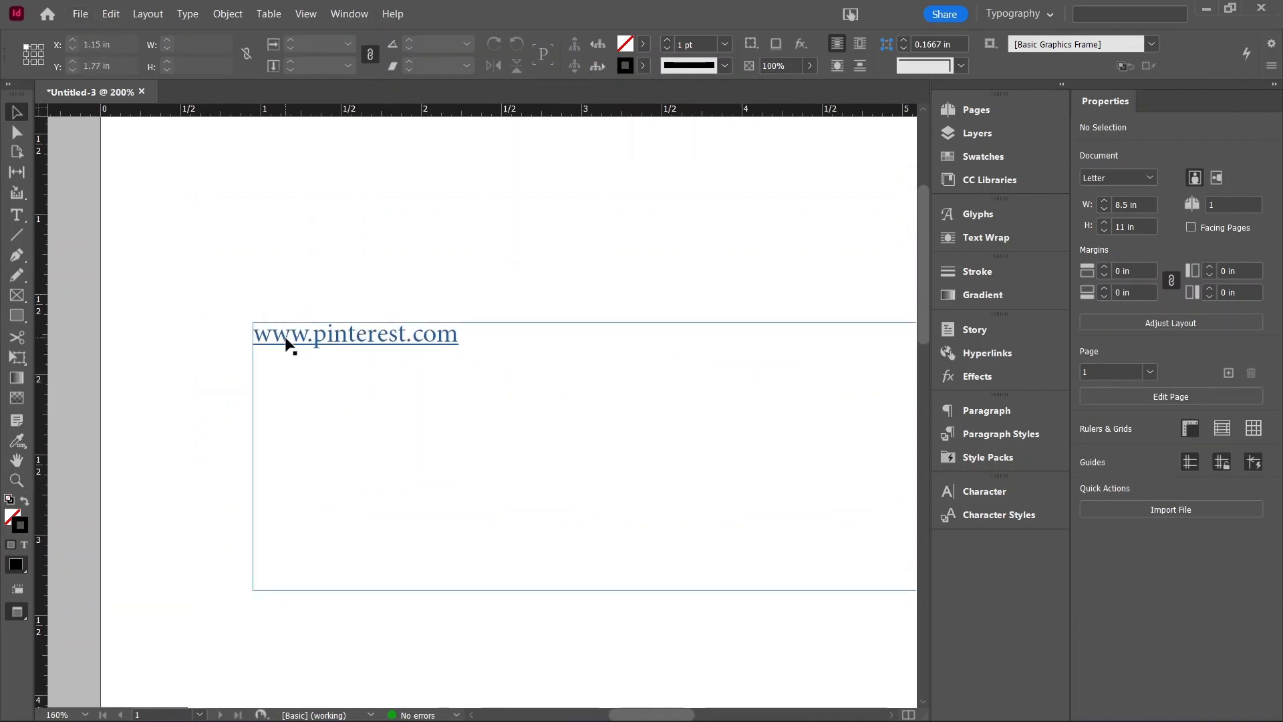
{"action": "scroll", "coordinate": [204, 254], "scroll_direction": "down", "scroll_amount": 2}
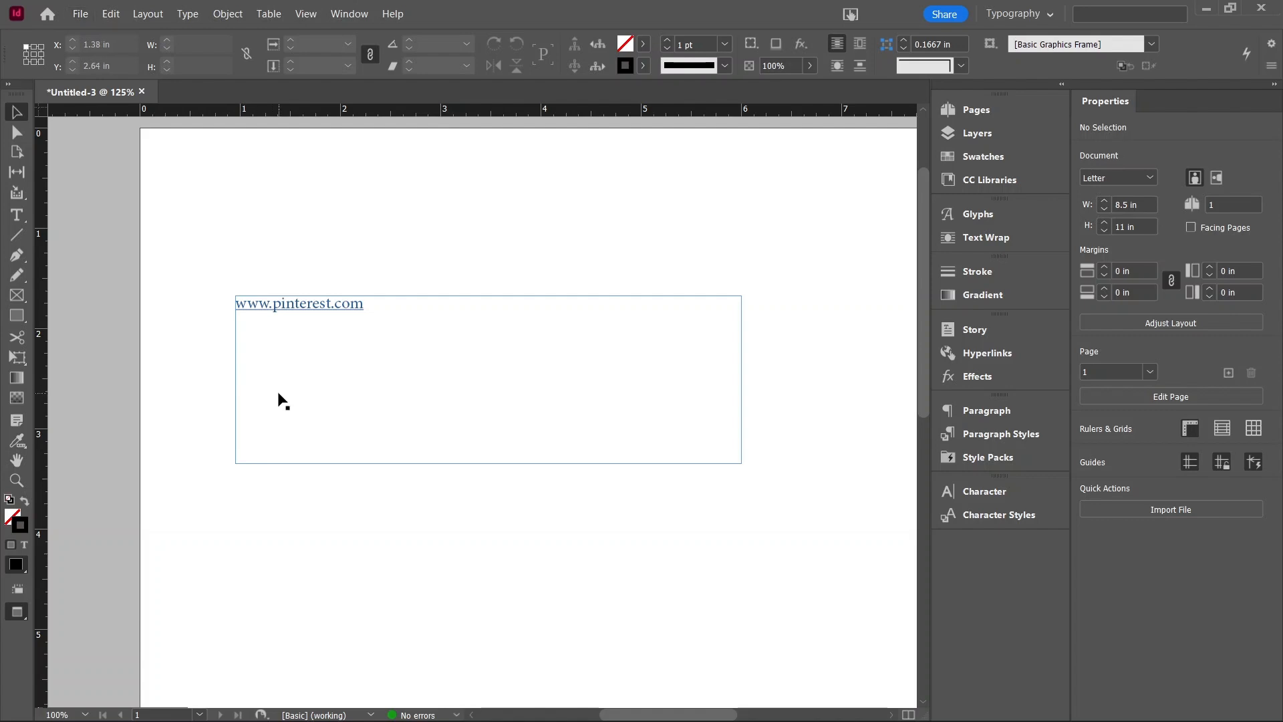
Step: Shrink the pinterest text frame to about 2.75 in wide and 0.38 in high
{"action": "left_click_drag", "start_coordinate": [284, 401], "coordinate": [268, 361]}
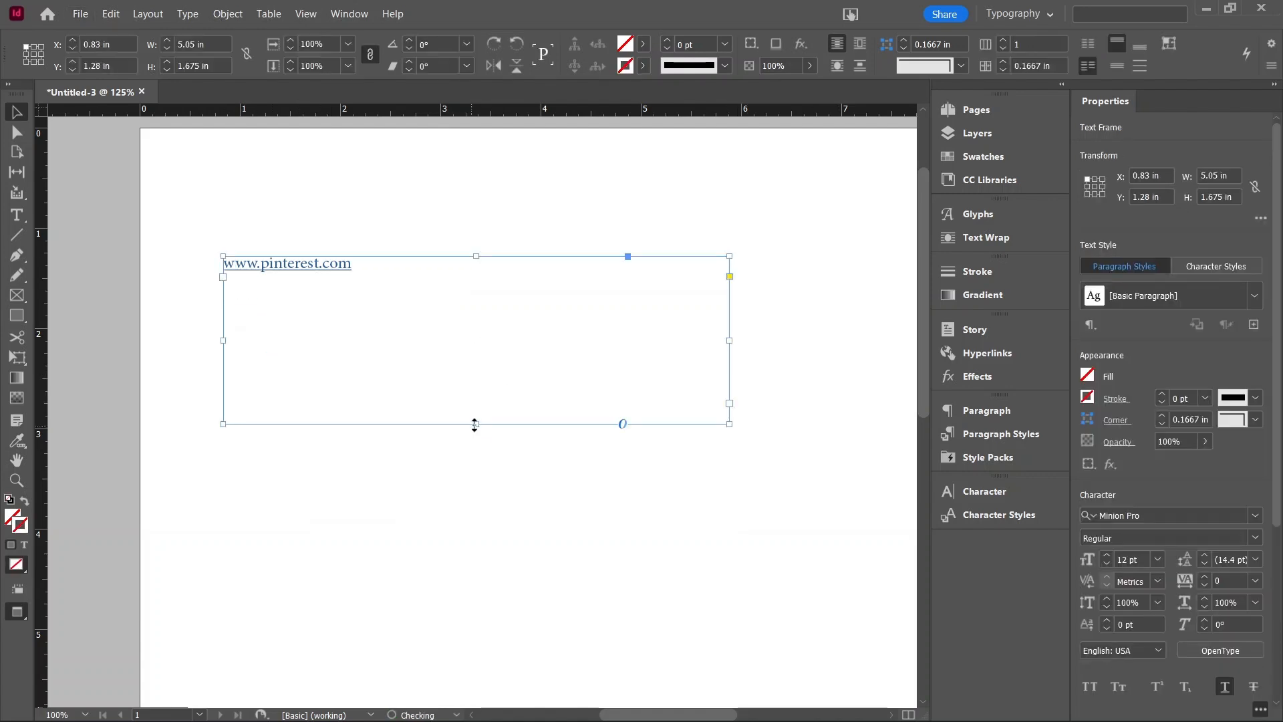
{"action": "left_click_drag", "start_coordinate": [475, 424], "coordinate": [460, 294]}
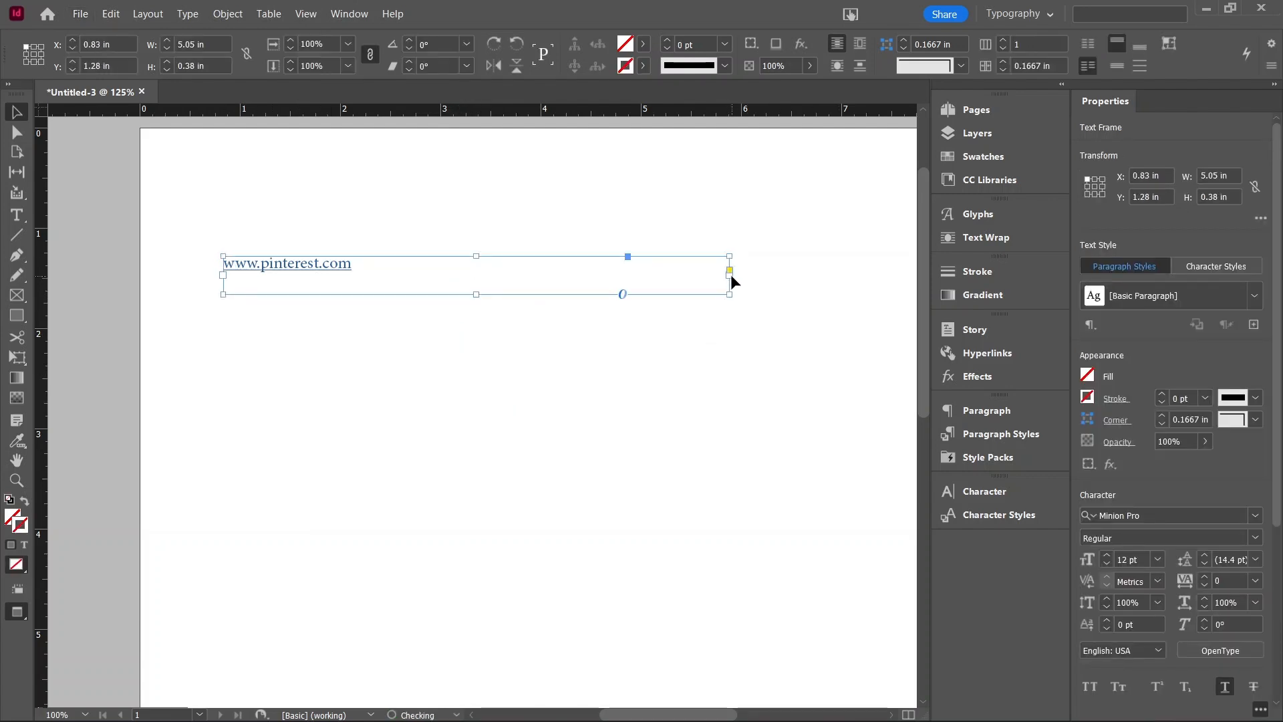
{"action": "left_click_drag", "start_coordinate": [730, 274], "coordinate": [499, 274]}
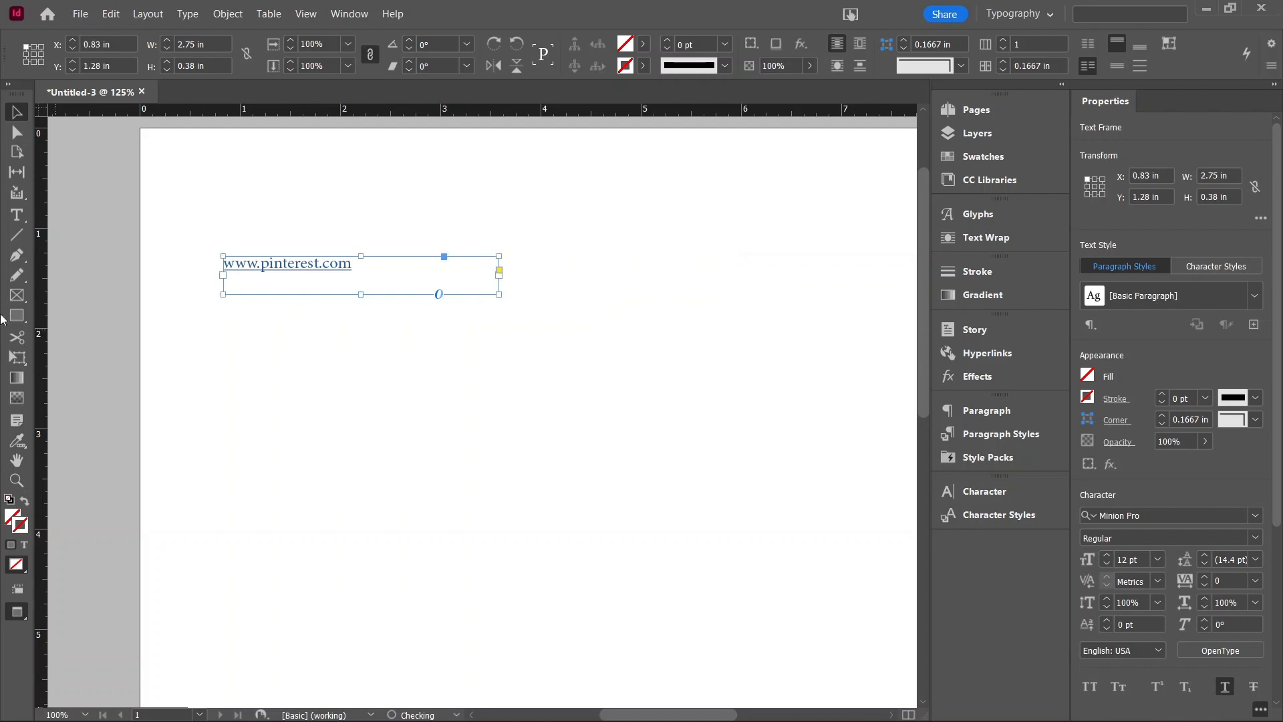
Step: Draw a second text frame below and paste the e-mail address copied from the notes file into it
{"action": "left_click", "coordinate": [17, 214]}
{"action": "left_click_drag", "start_coordinate": [223, 359], "coordinate": [500, 464]}
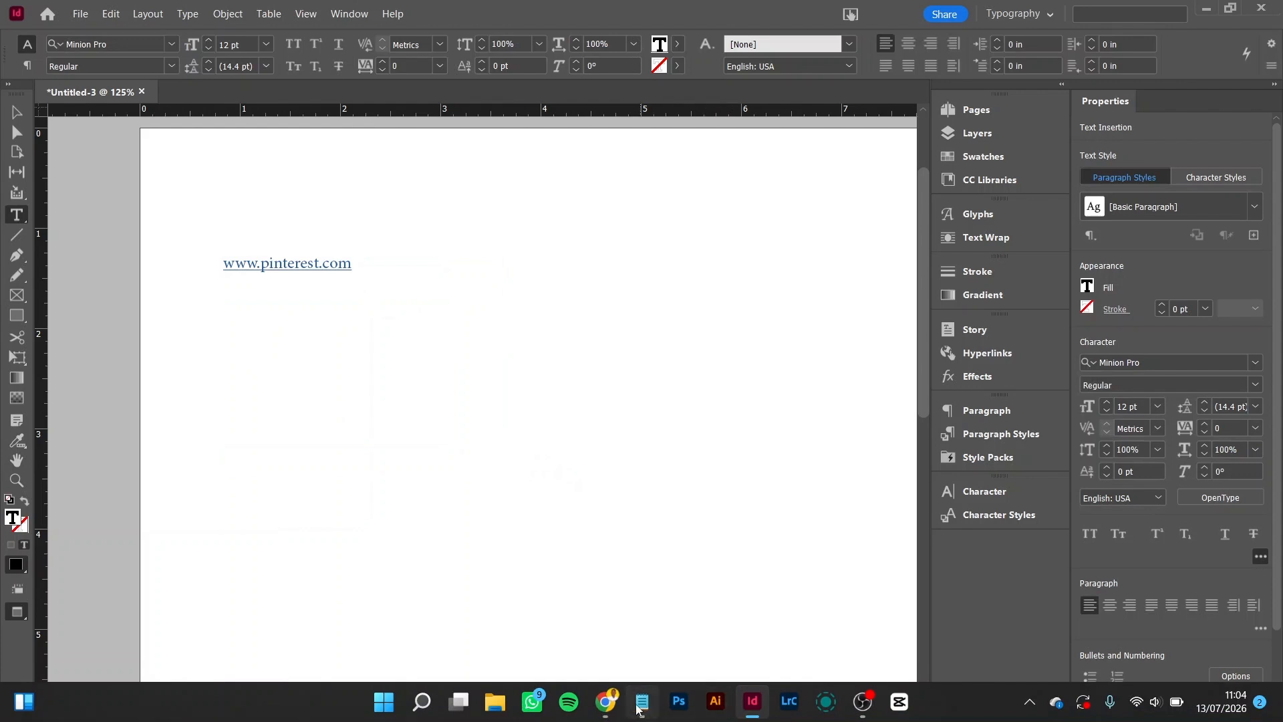
{"action": "left_click", "coordinate": [641, 702]}
{"action": "left_click_drag", "start_coordinate": [203, 252], "coordinate": [260, 268]}
{"action": "key", "text": "ctrl+c"}
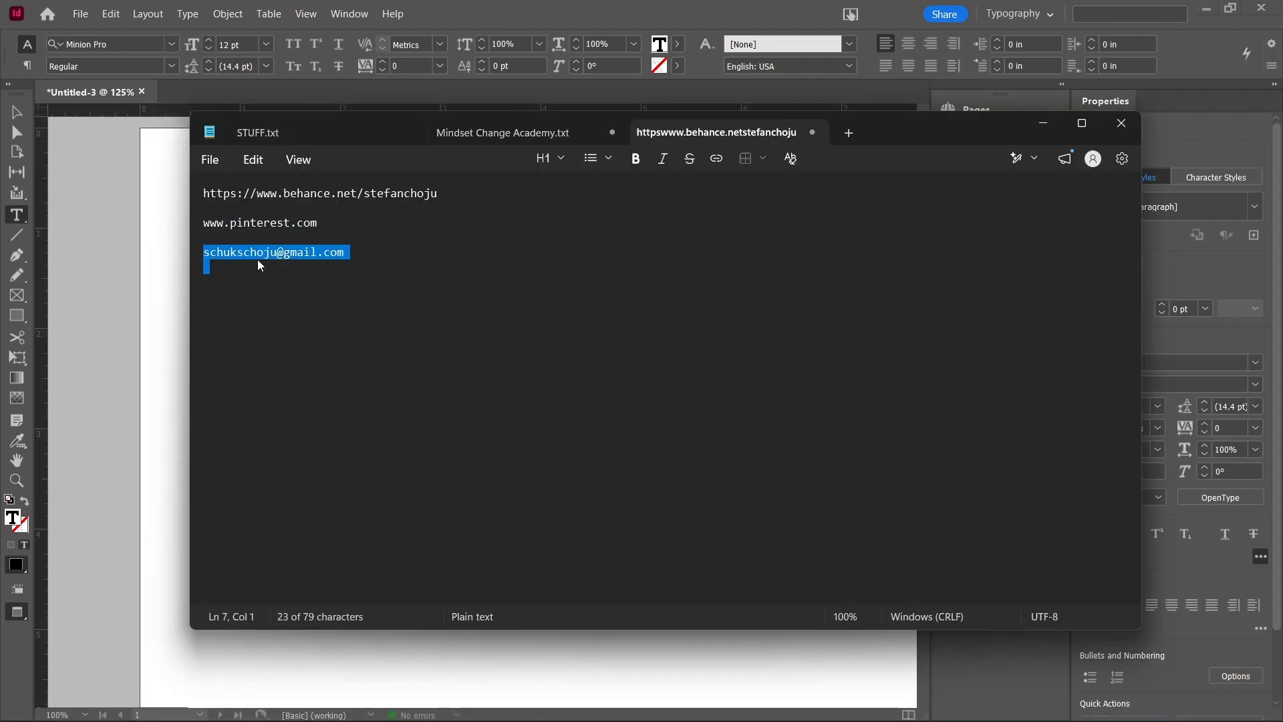
{"action": "left_click", "coordinate": [191, 271]}
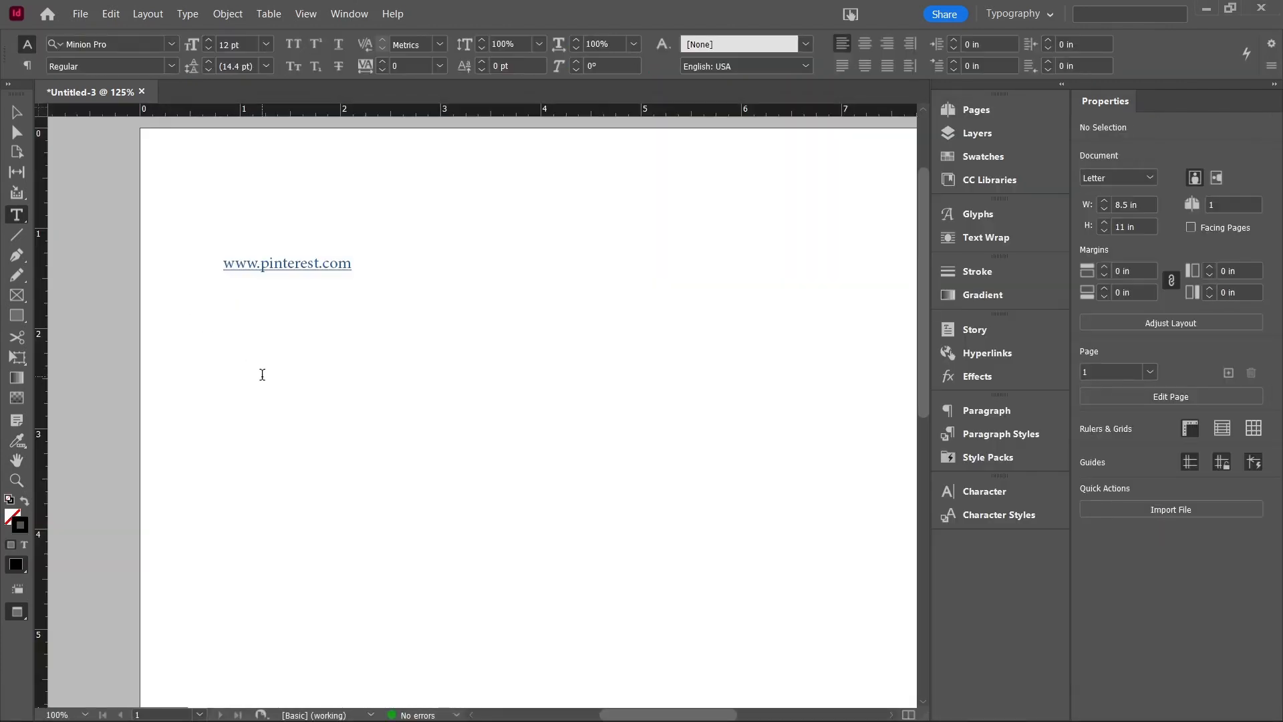
{"action": "left_click", "coordinate": [266, 386]}
{"action": "key", "text": "ctrl+v"}
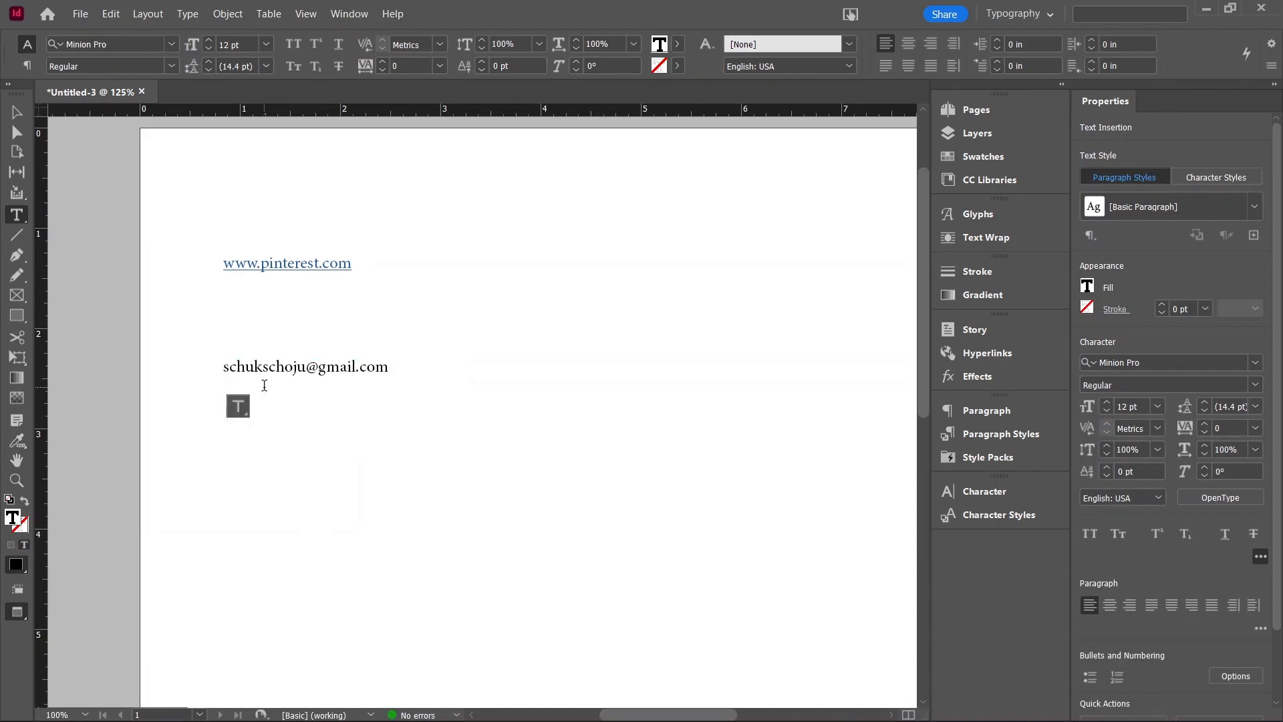
Step: Turn the pasted e-mail address into a hyperlink linking to Email and confirm
{"action": "key", "text": "ctrl+a"}
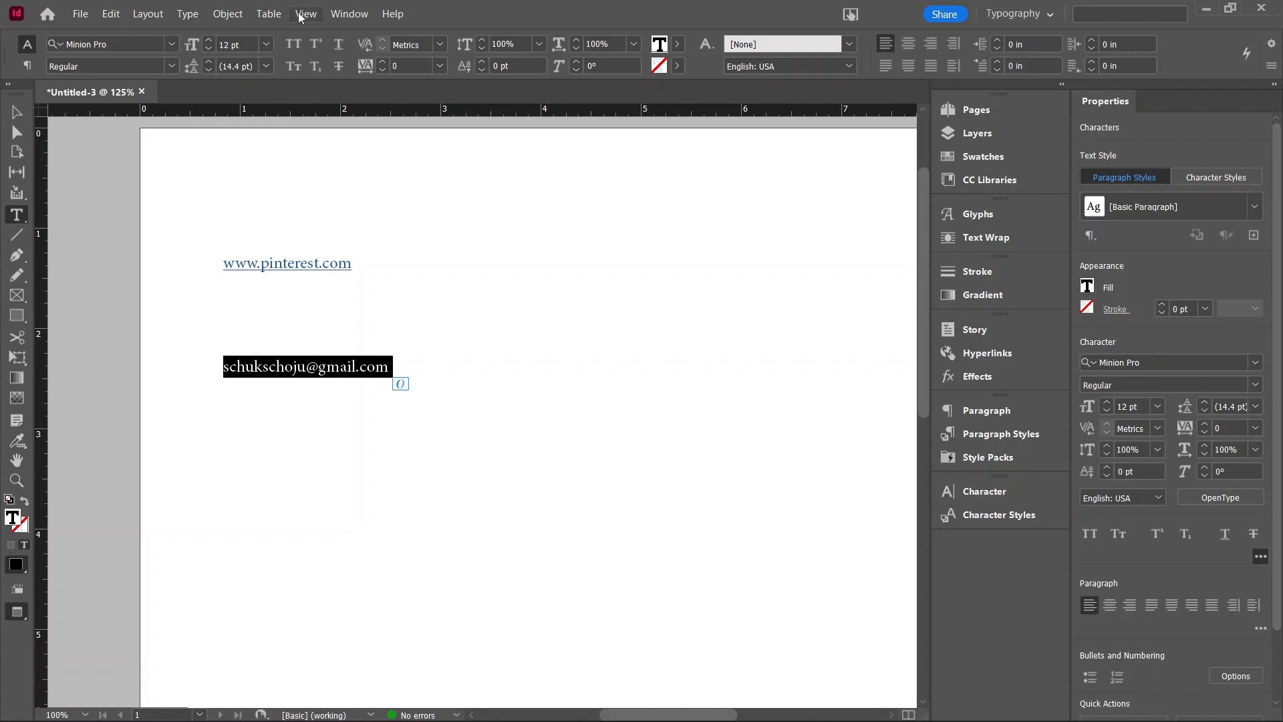
{"action": "left_click", "coordinate": [187, 14]}
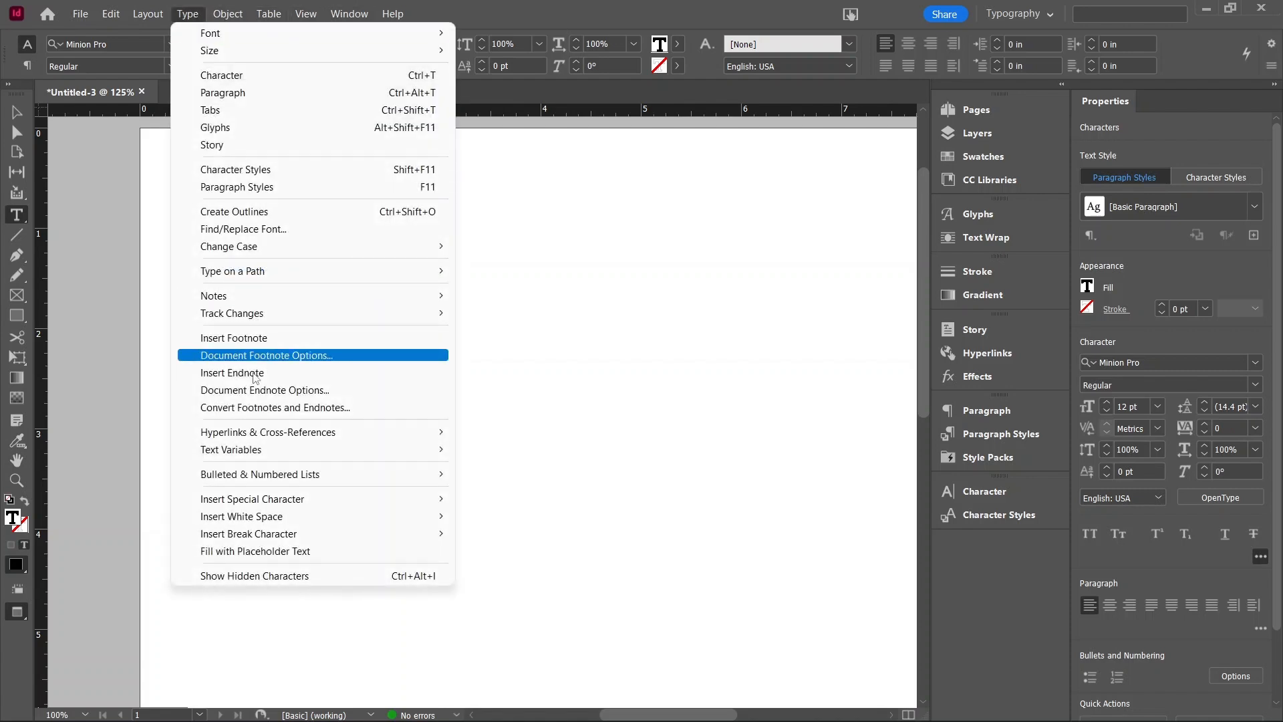
{"action": "mouse_move", "coordinate": [275, 433]}
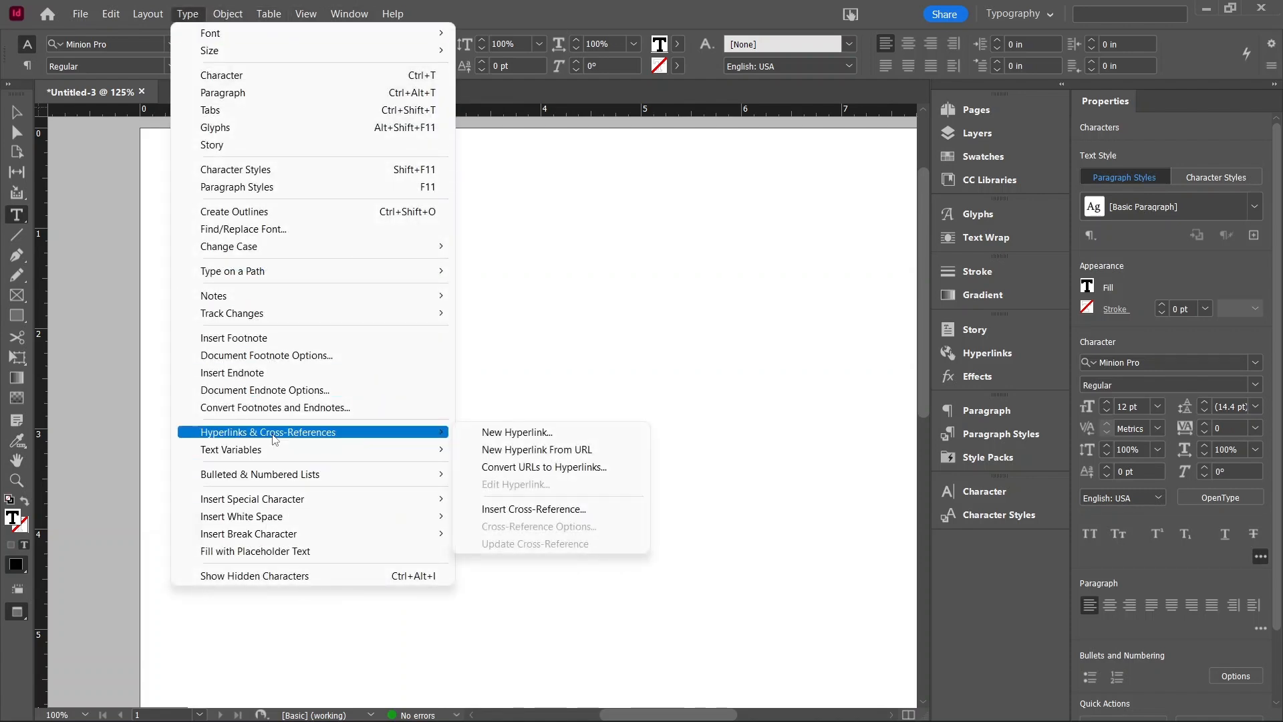
{"action": "left_click", "coordinate": [495, 432]}
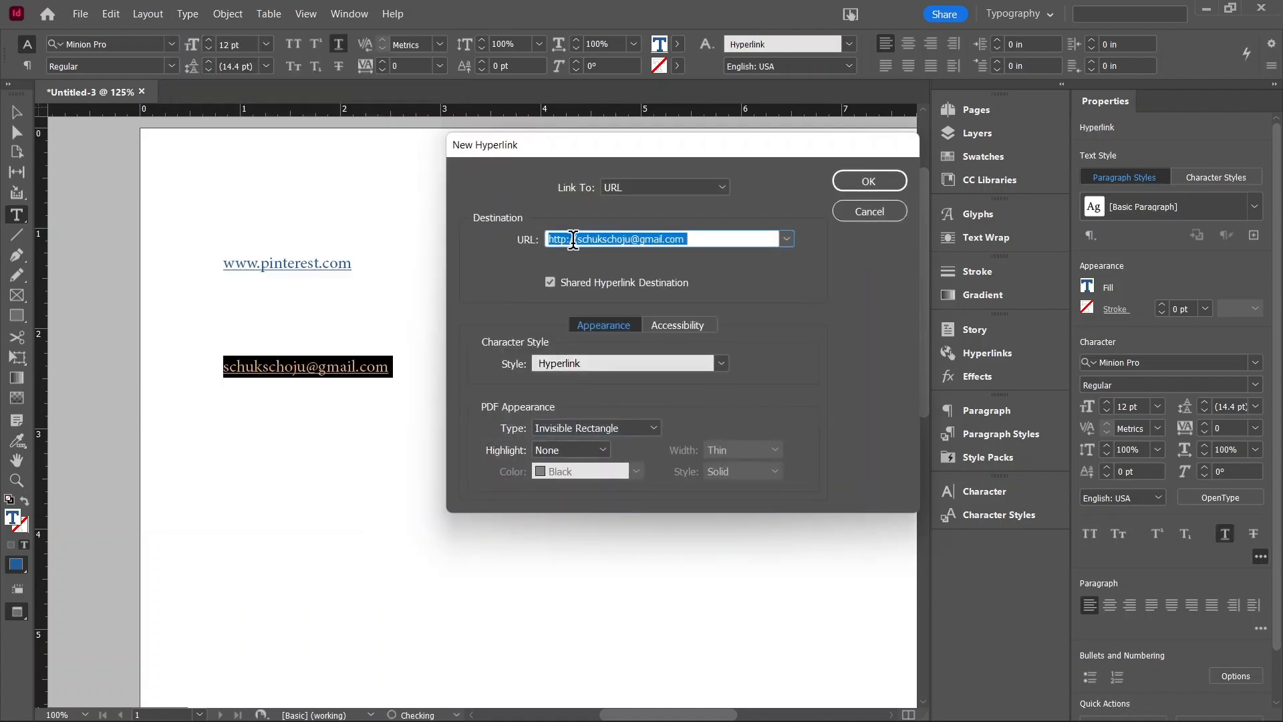
{"action": "left_click", "coordinate": [626, 194]}
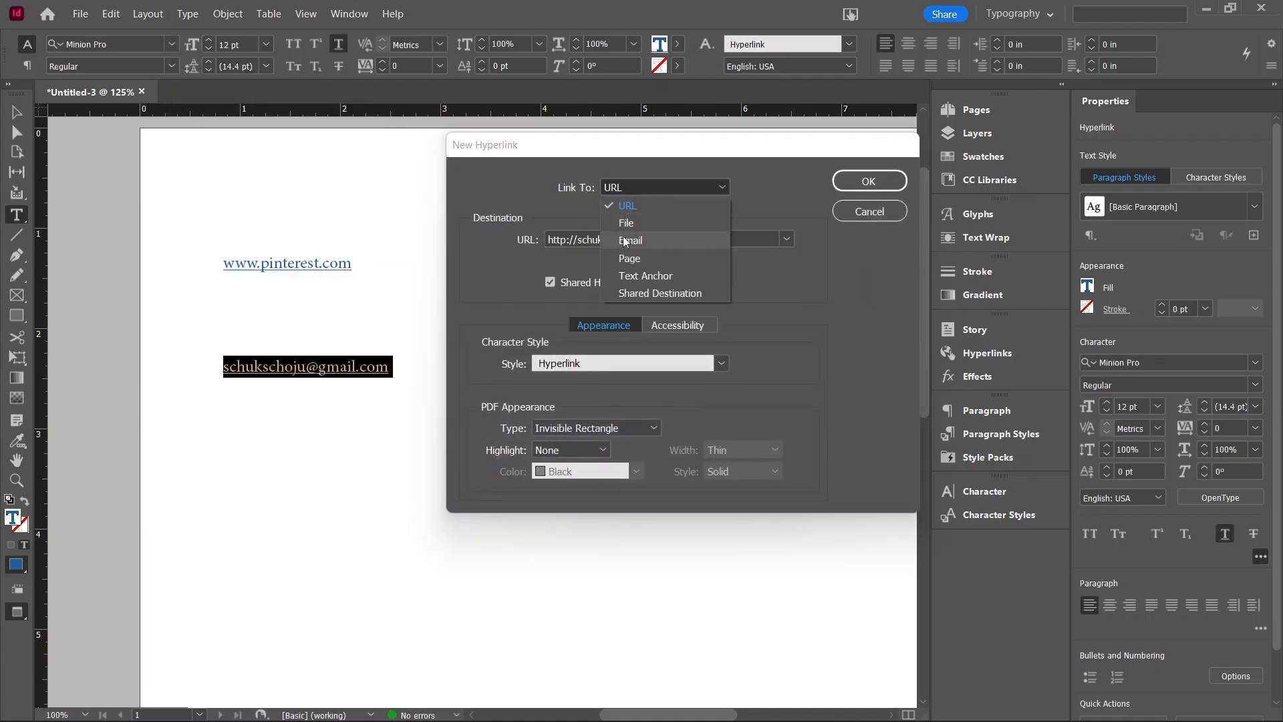
{"action": "left_click", "coordinate": [623, 240]}
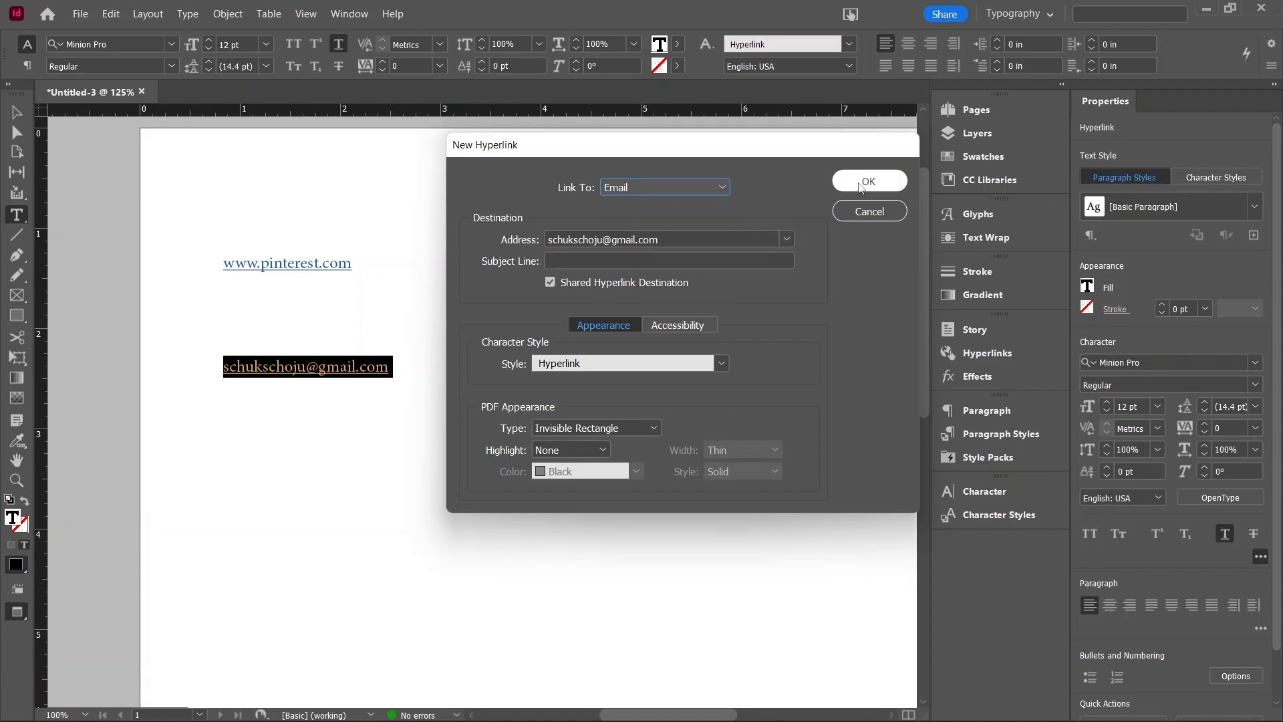
{"action": "left_click", "coordinate": [840, 181]}
{"action": "left_click", "coordinate": [16, 109]}
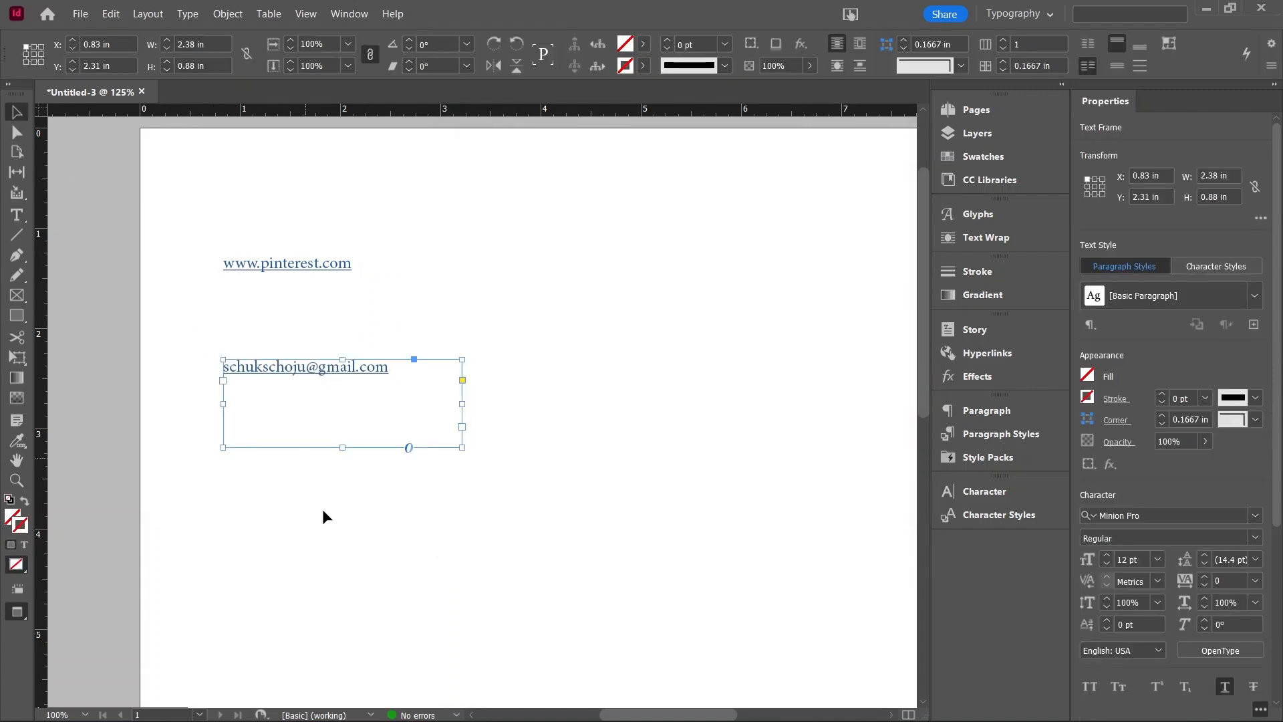
Step: Draw a third text frame below the e-mail address and type PORTFOLIO HERE into it
{"action": "left_click", "coordinate": [22, 214]}
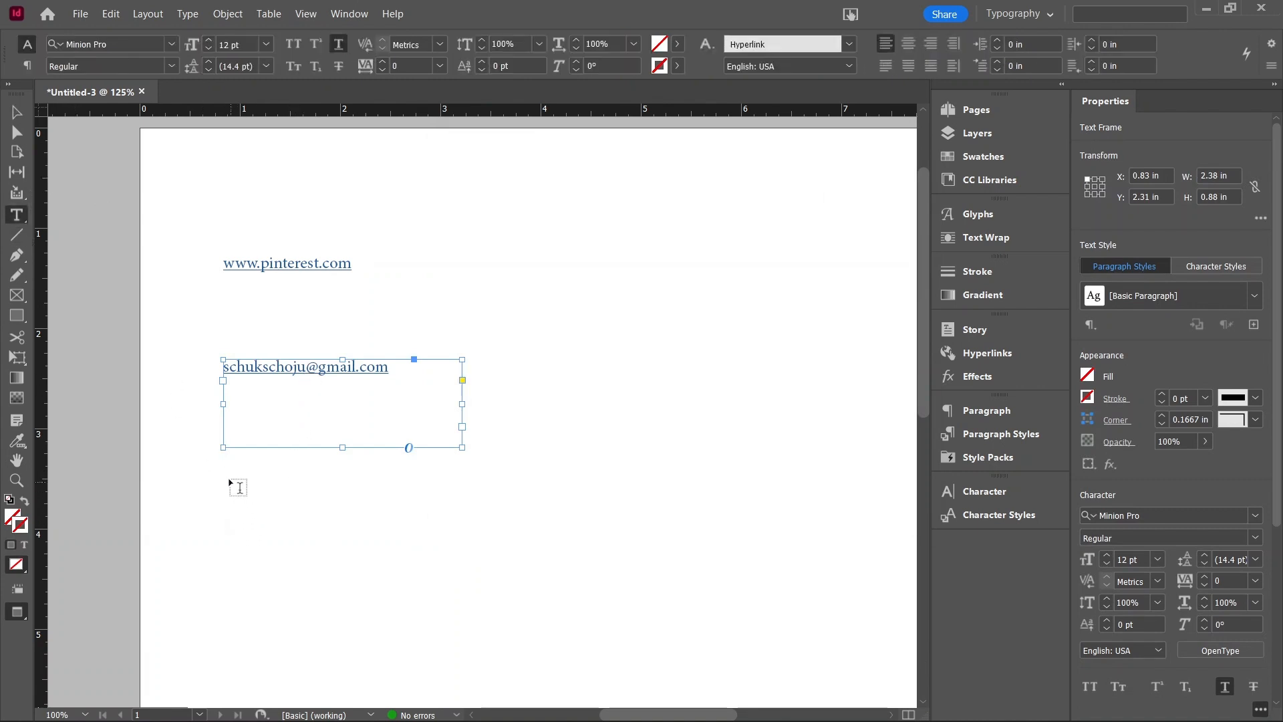
{"action": "left_click_drag", "start_coordinate": [228, 477], "coordinate": [464, 580]}
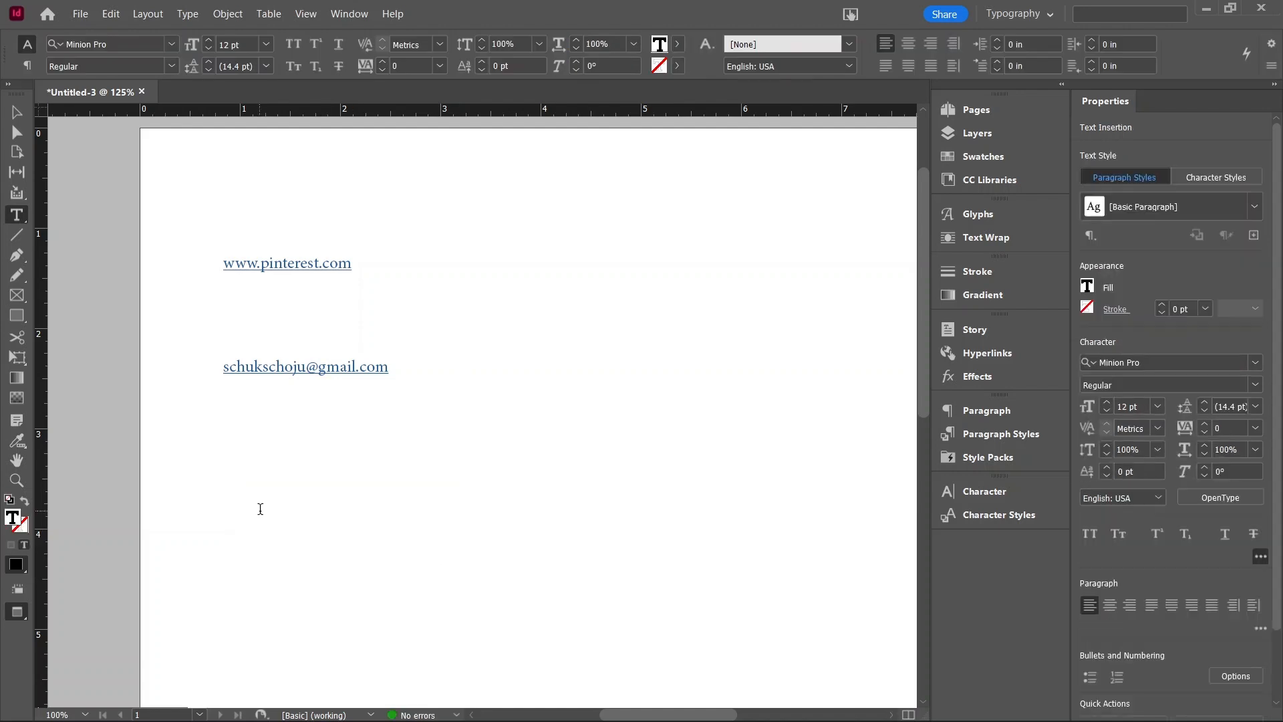
{"action": "type", "text": "PORTFOLIO HERE"}
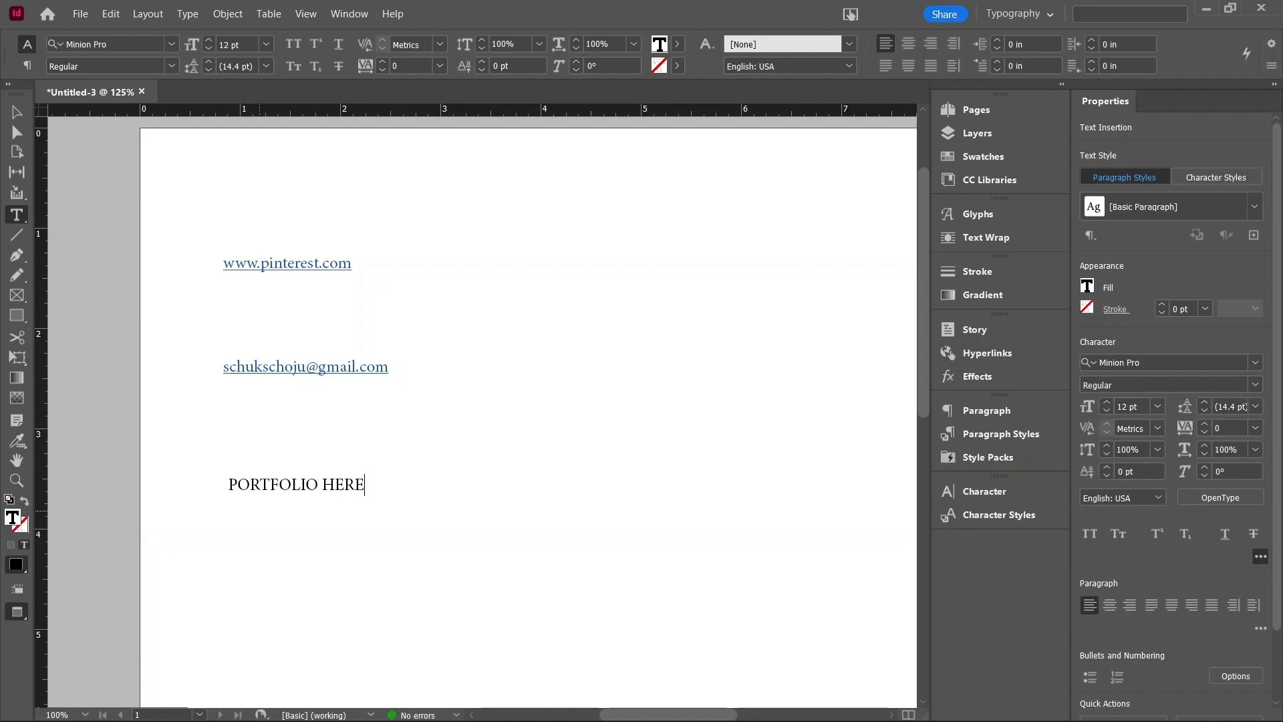
Step: Select the PORTFOLIO HERE text and start a new hyperlink for it, linking to URL
{"action": "key", "text": "ctrl+a"}
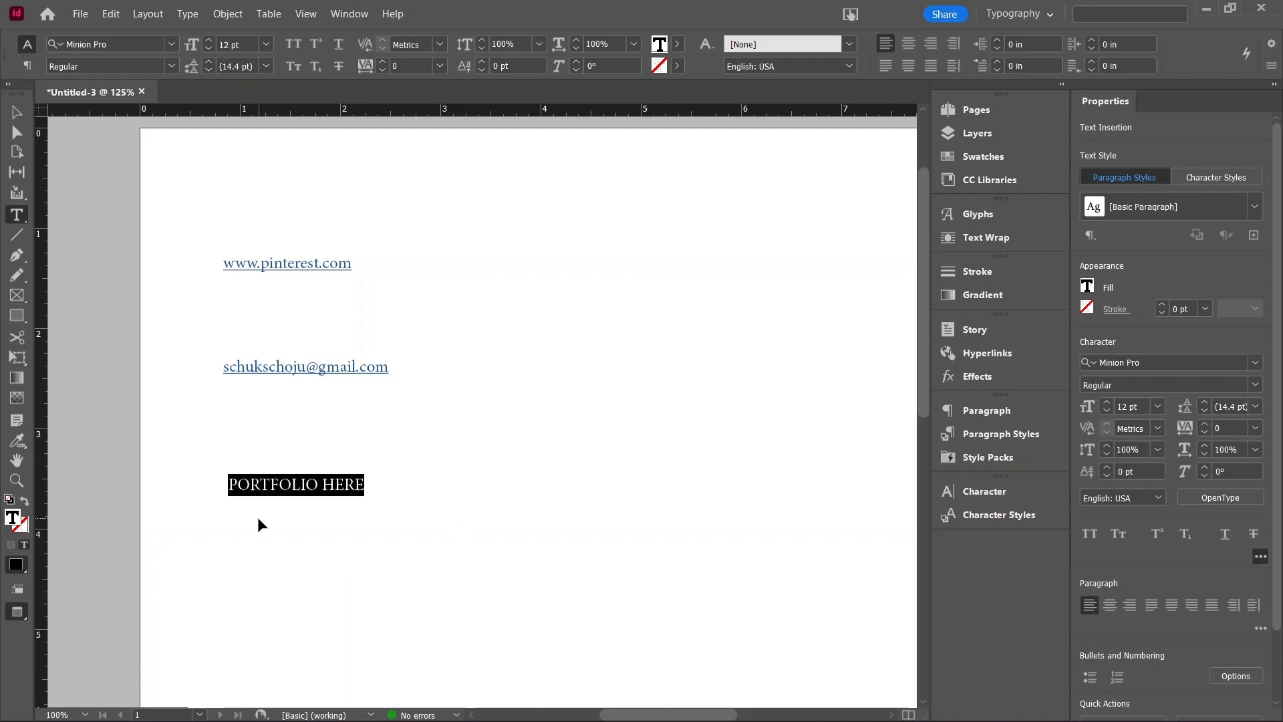
{"action": "left_click", "coordinate": [270, 14]}
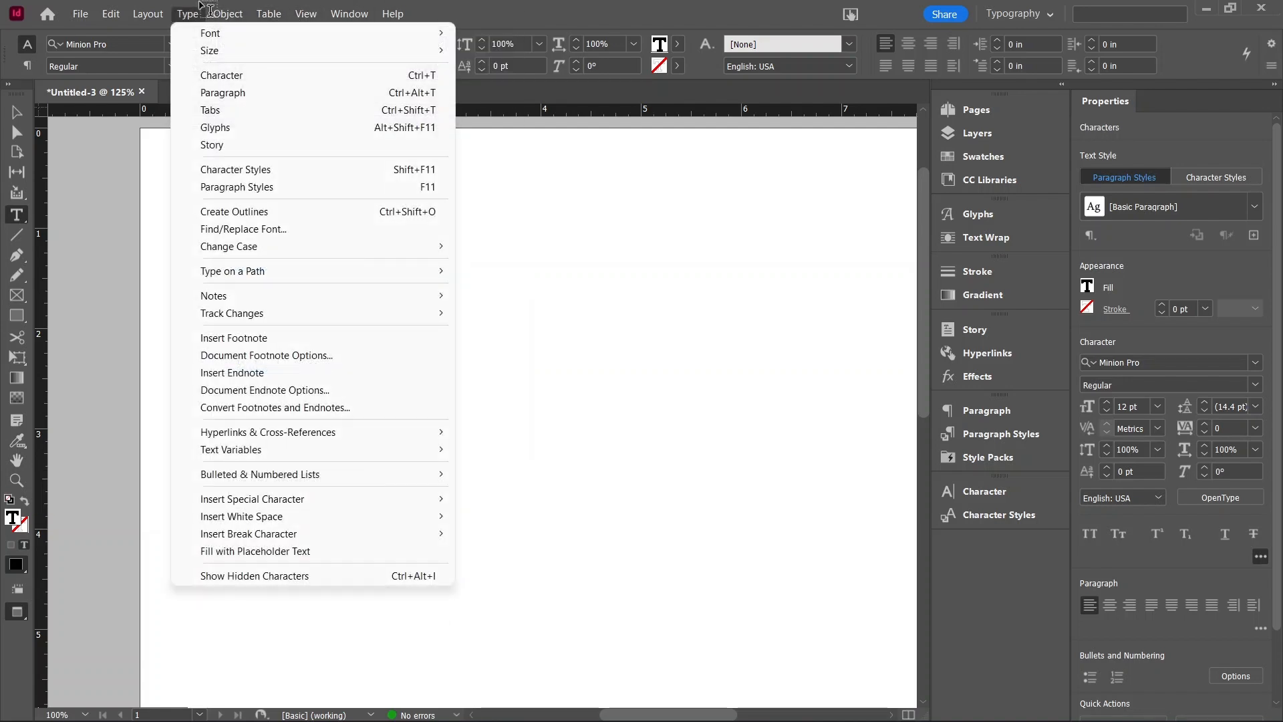
{"action": "left_click", "coordinate": [188, 14]}
{"action": "left_click", "coordinate": [188, 14]}
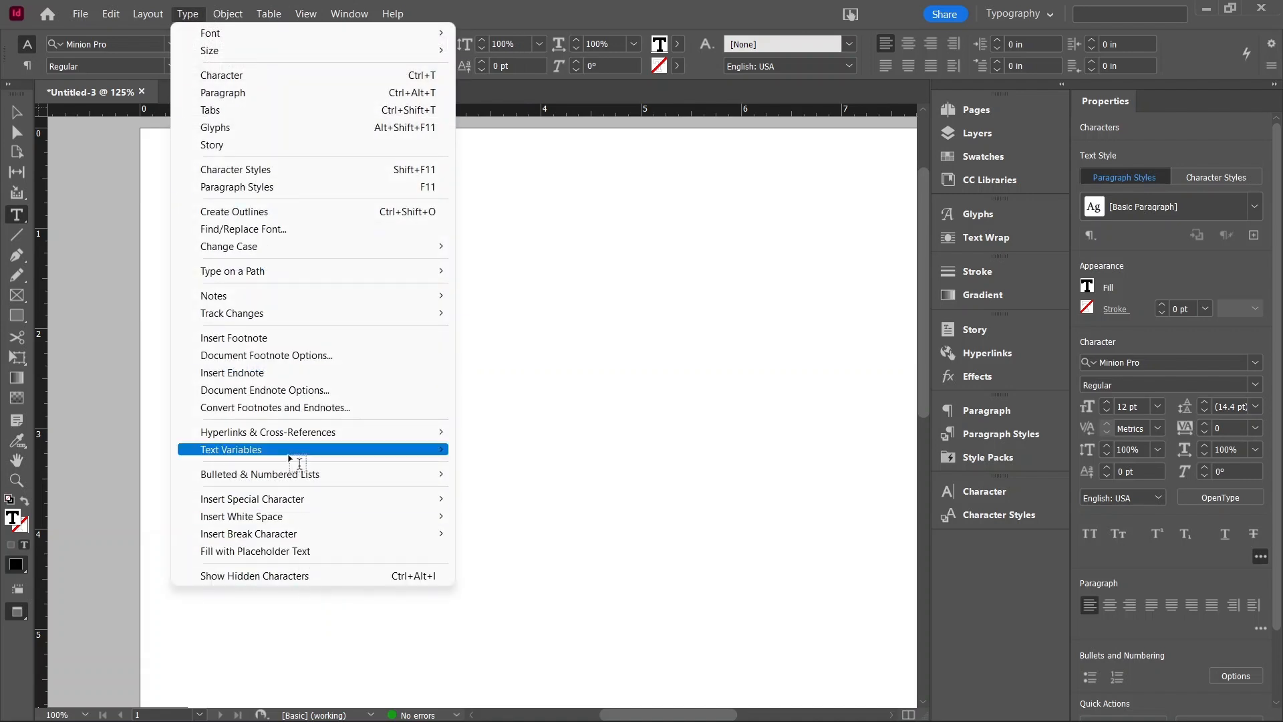
{"action": "mouse_move", "coordinate": [395, 433]}
{"action": "left_click", "coordinate": [512, 433]}
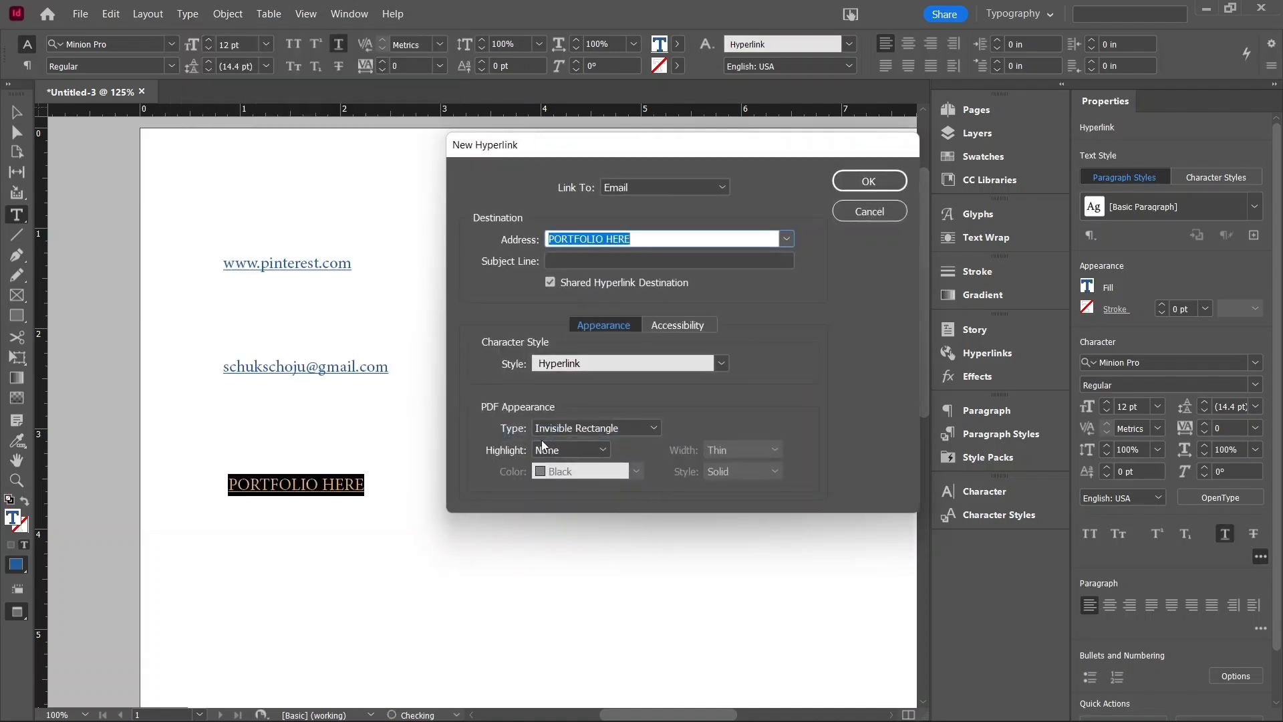
{"action": "left_click", "coordinate": [629, 189]}
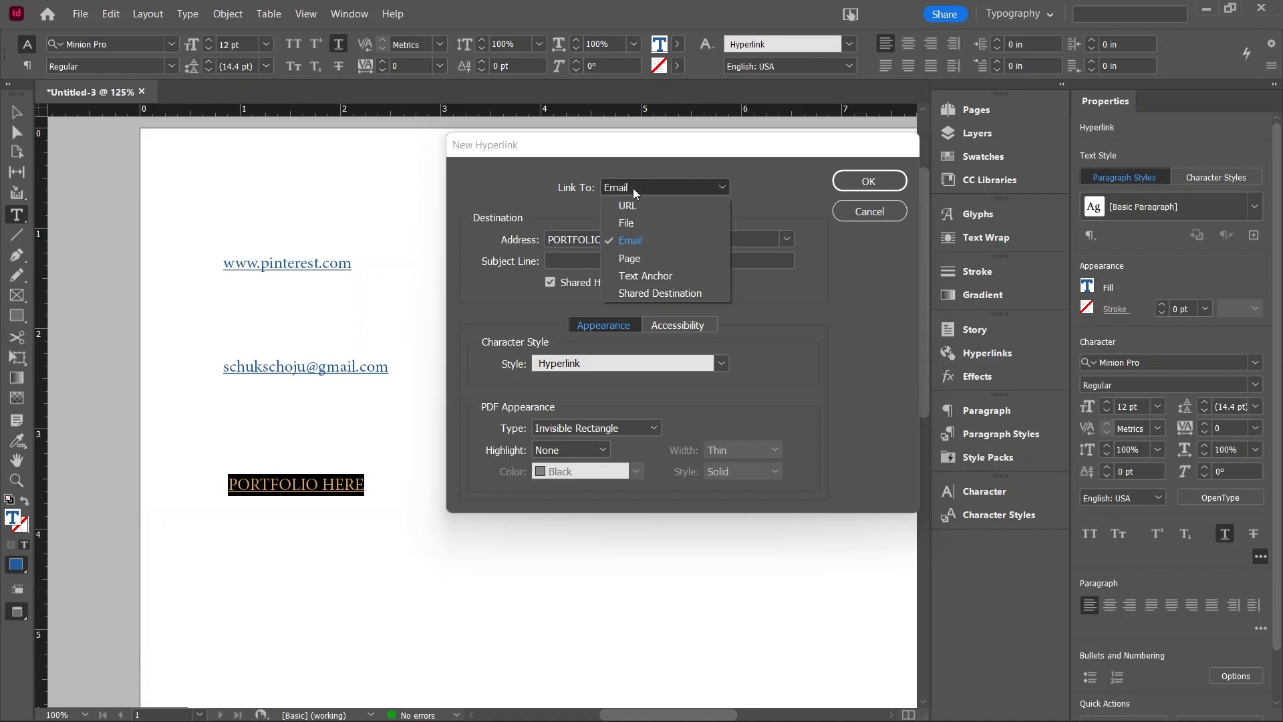
{"action": "left_click", "coordinate": [627, 200]}
Step: Copy the Behance portfolio address from the notes file, paste it as the hyperlink URL, and confirm
{"action": "double_click", "coordinate": [622, 240]}
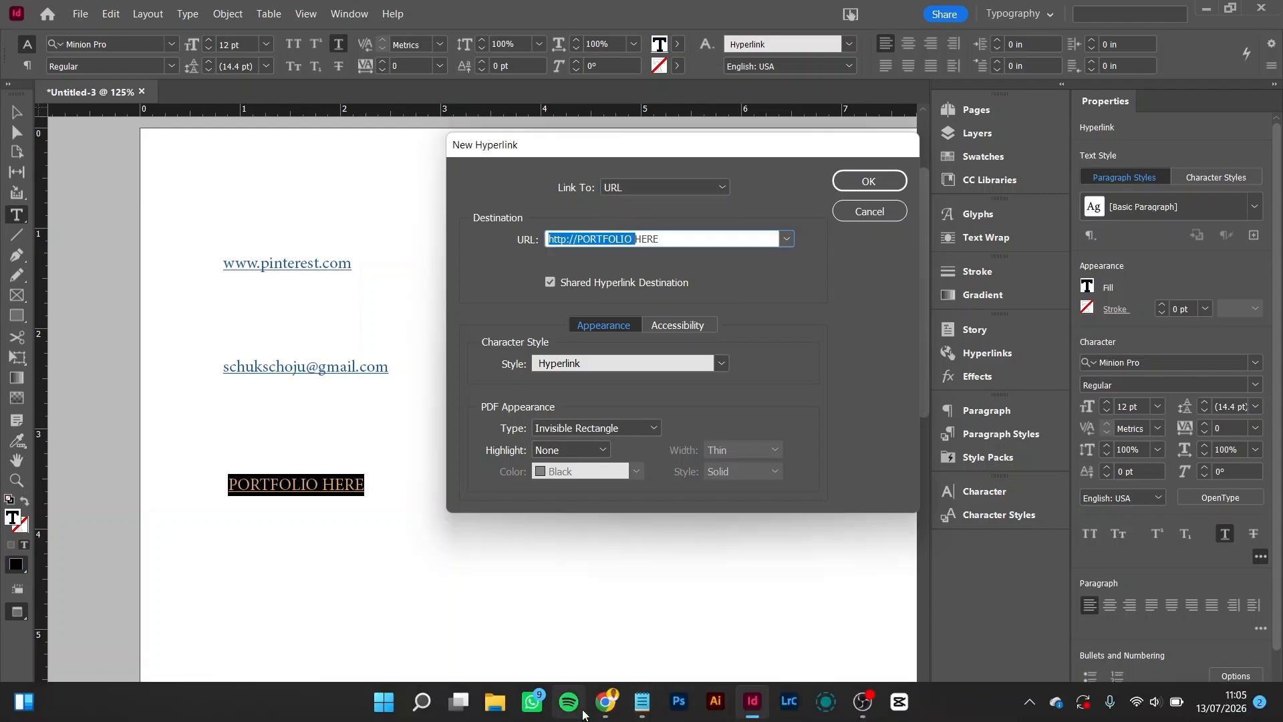
{"action": "left_click", "coordinate": [642, 702]}
{"action": "triple_click", "coordinate": [315, 193]}
{"action": "key", "text": "ctrl+c"}
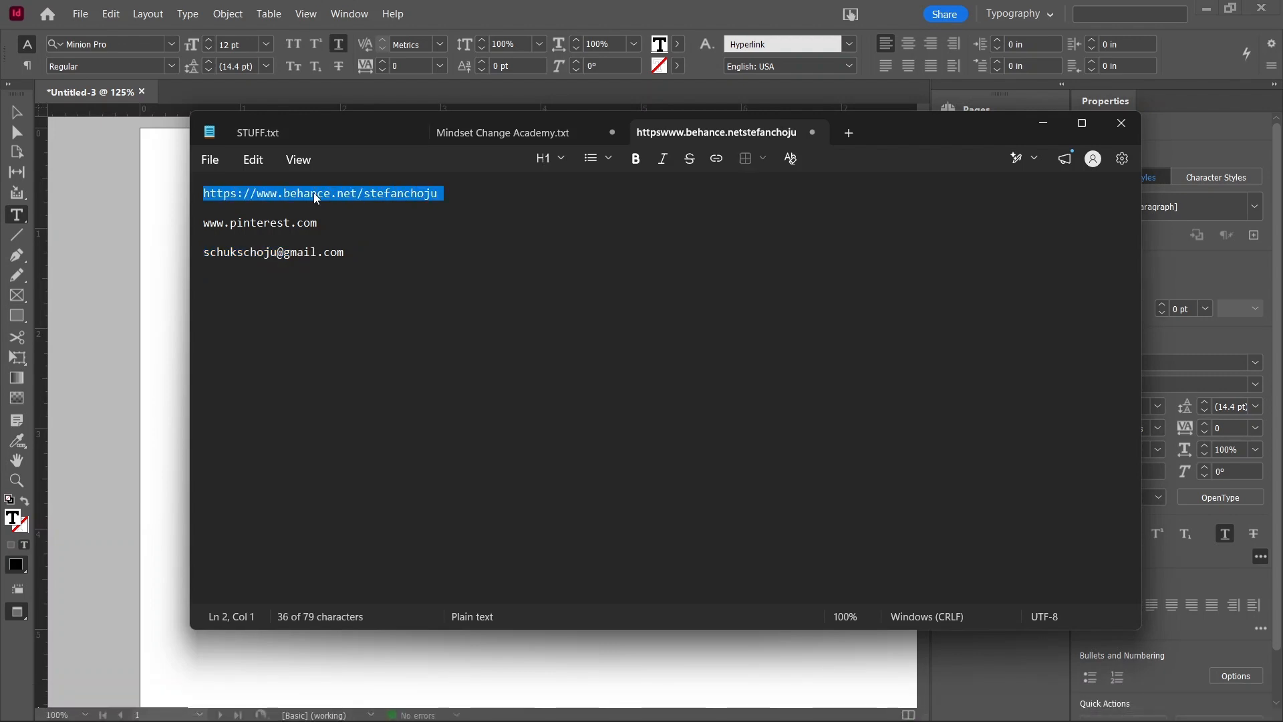
{"action": "left_click", "coordinate": [175, 210]}
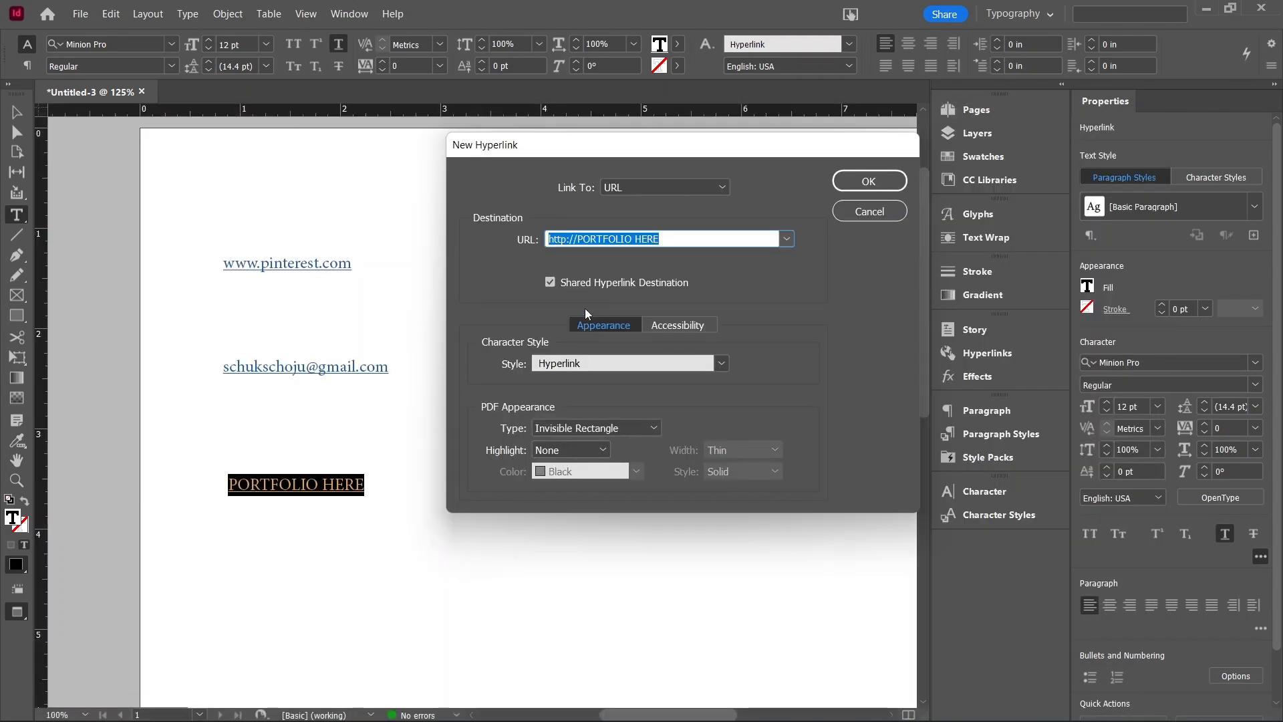
{"action": "key", "text": "ctrl+v"}
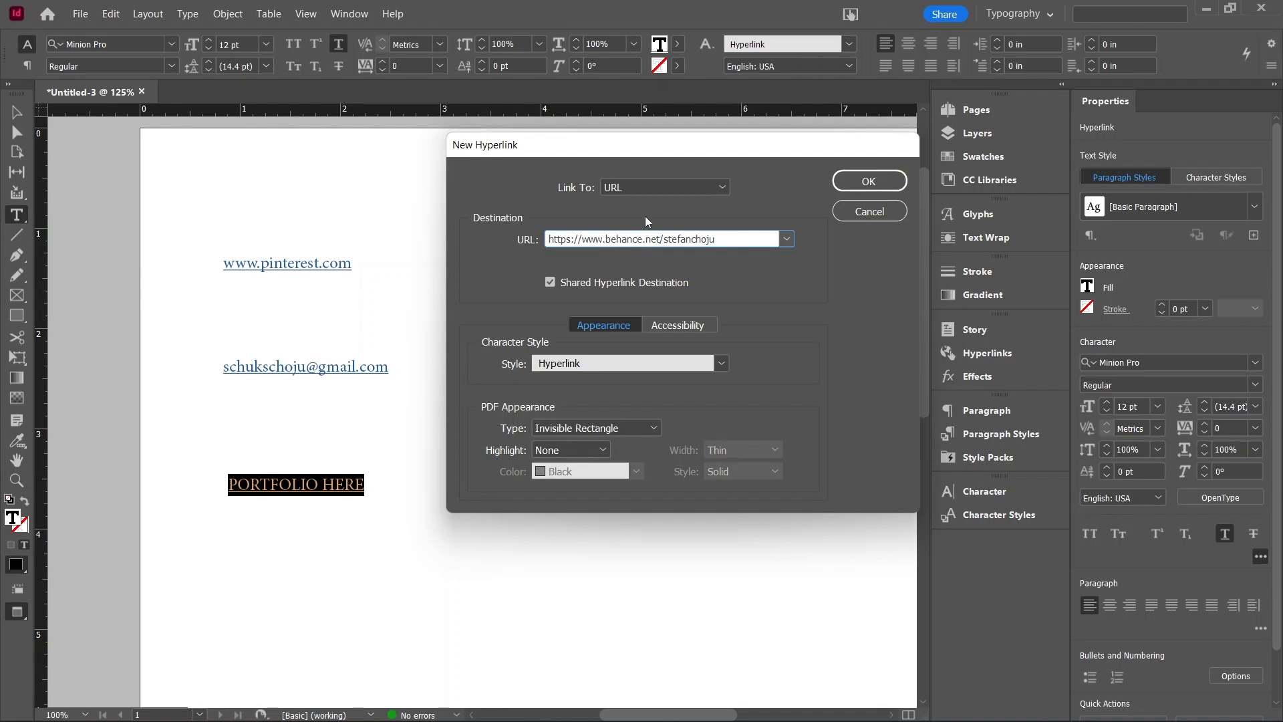
{"action": "left_click", "coordinate": [870, 180]}
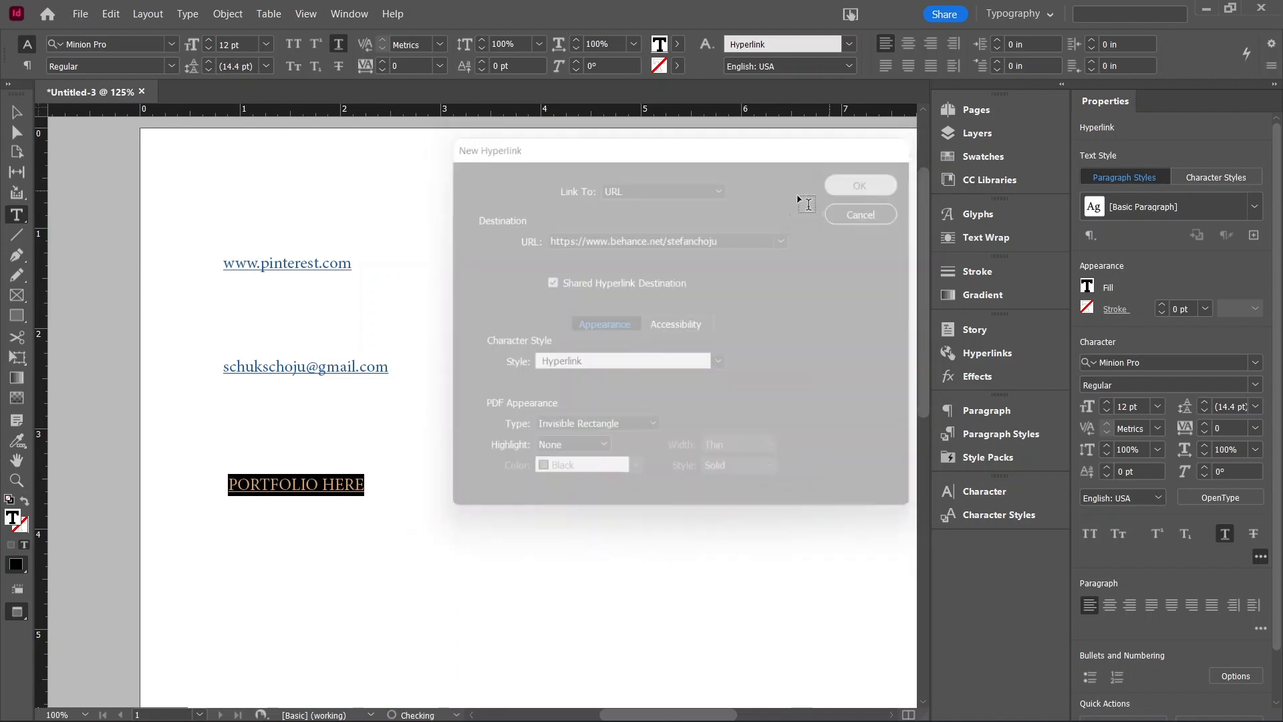
{"action": "key", "text": "Escape"}
{"action": "left_click", "coordinate": [403, 337]}
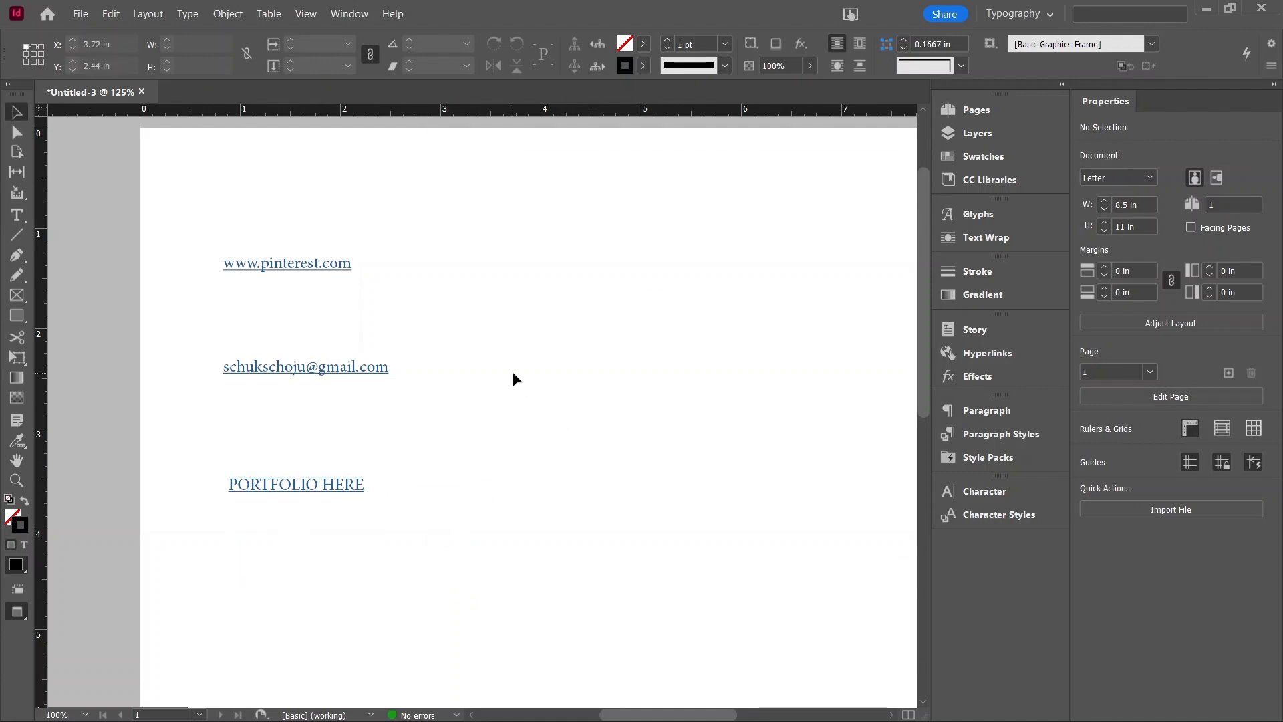
Step: Export the document as Adobe PDF (Interactive) with the file name Hyperlink Test.pdf
{"action": "key", "text": "ctrl+e"}
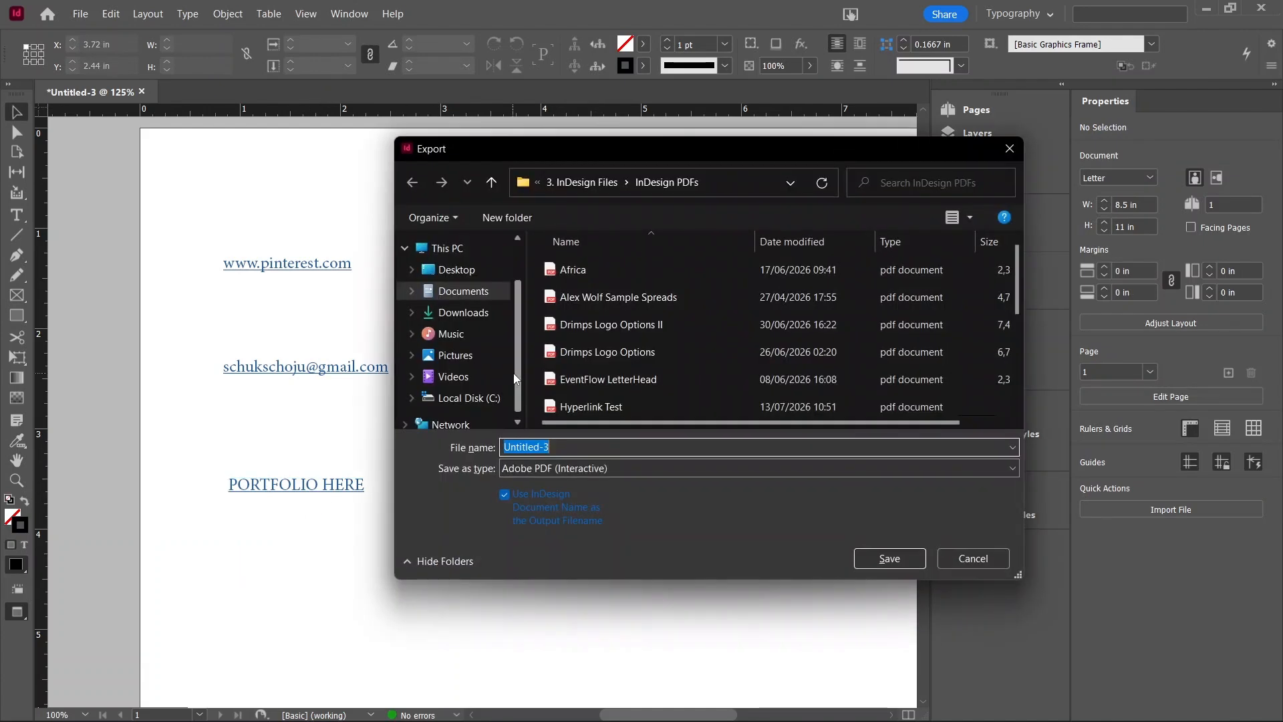
{"action": "left_click", "coordinate": [572, 470]}
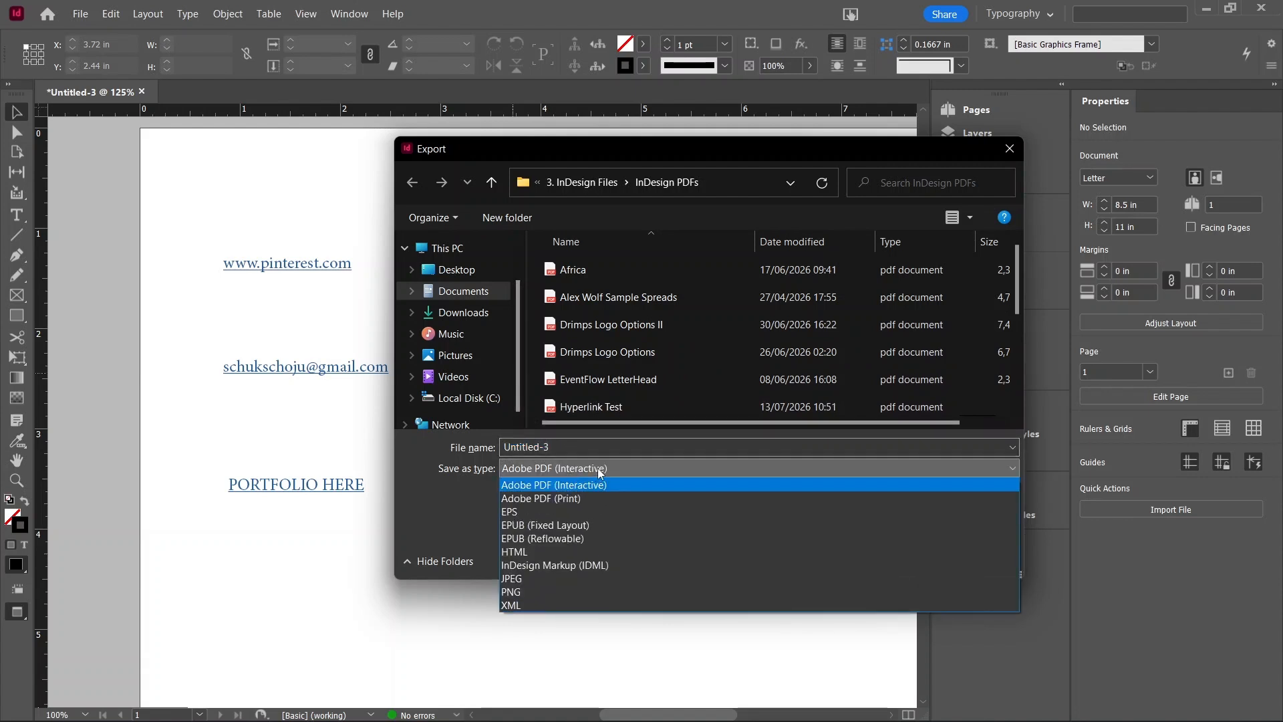
{"action": "left_click", "coordinate": [599, 473]}
{"action": "double_click", "coordinate": [576, 451]}
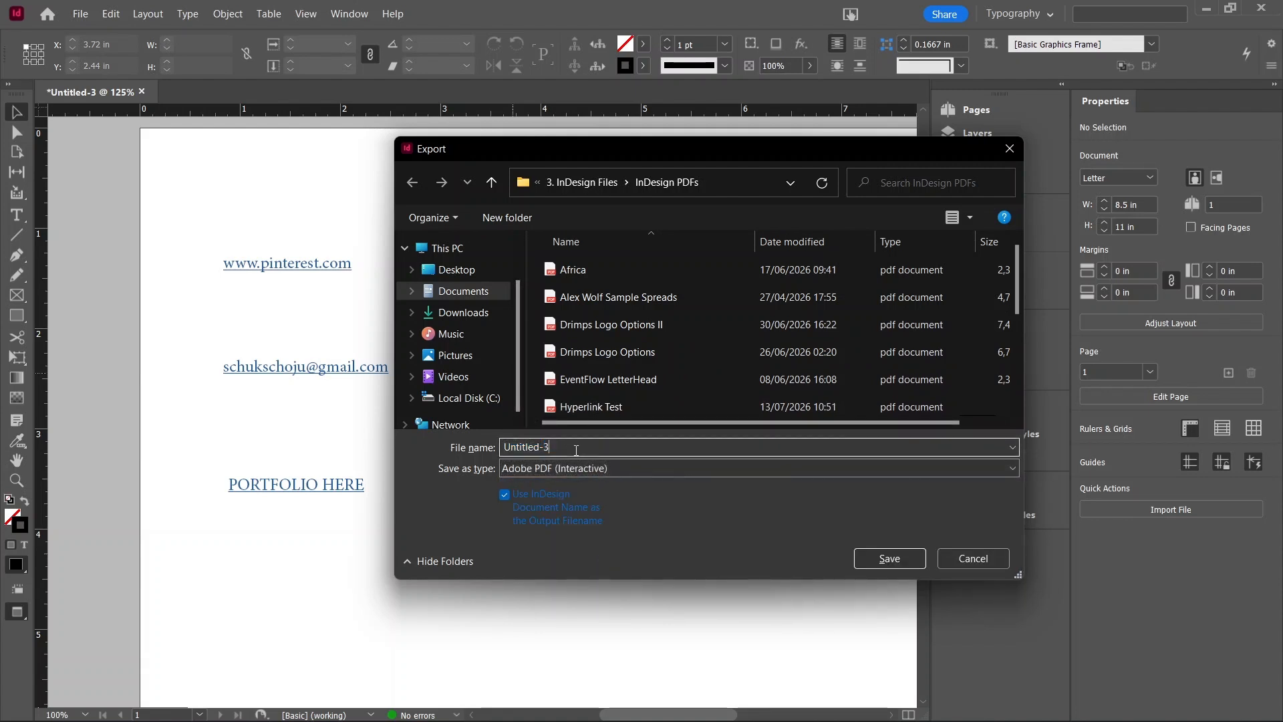
{"action": "key", "text": "ctrl+a"}
{"action": "type", "text": "h"}
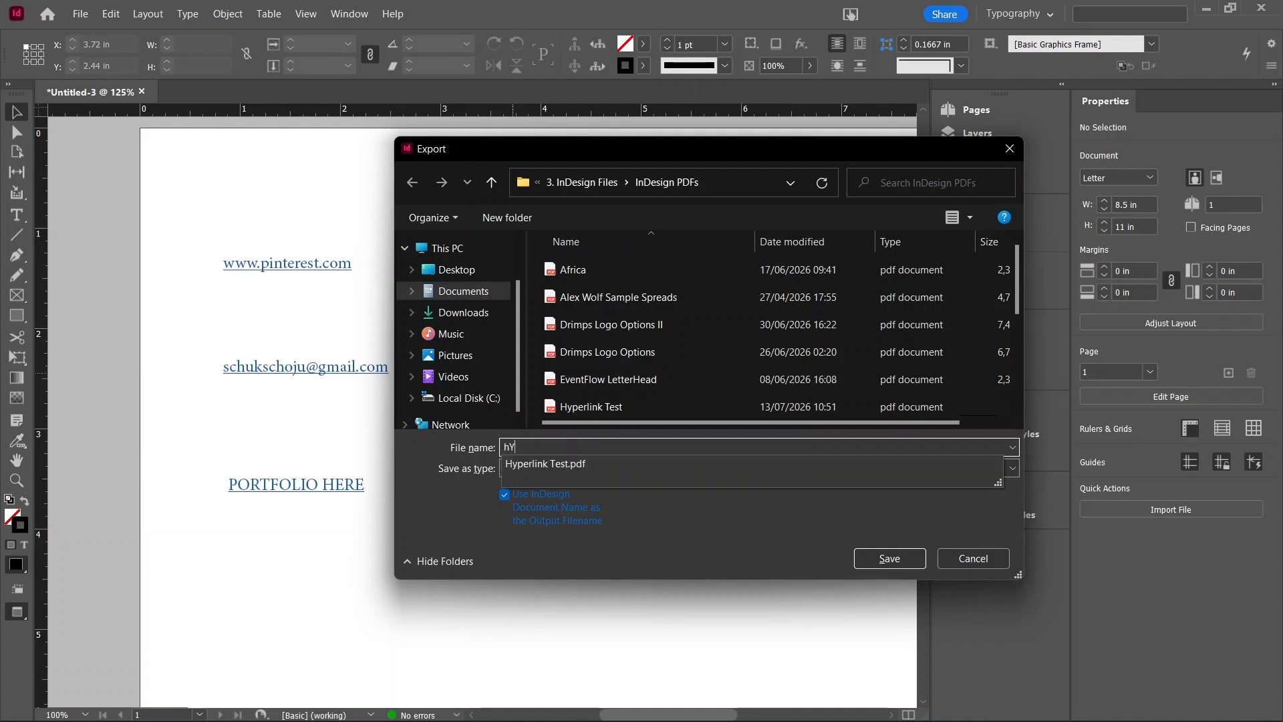
{"action": "type", "text": "YPER"}
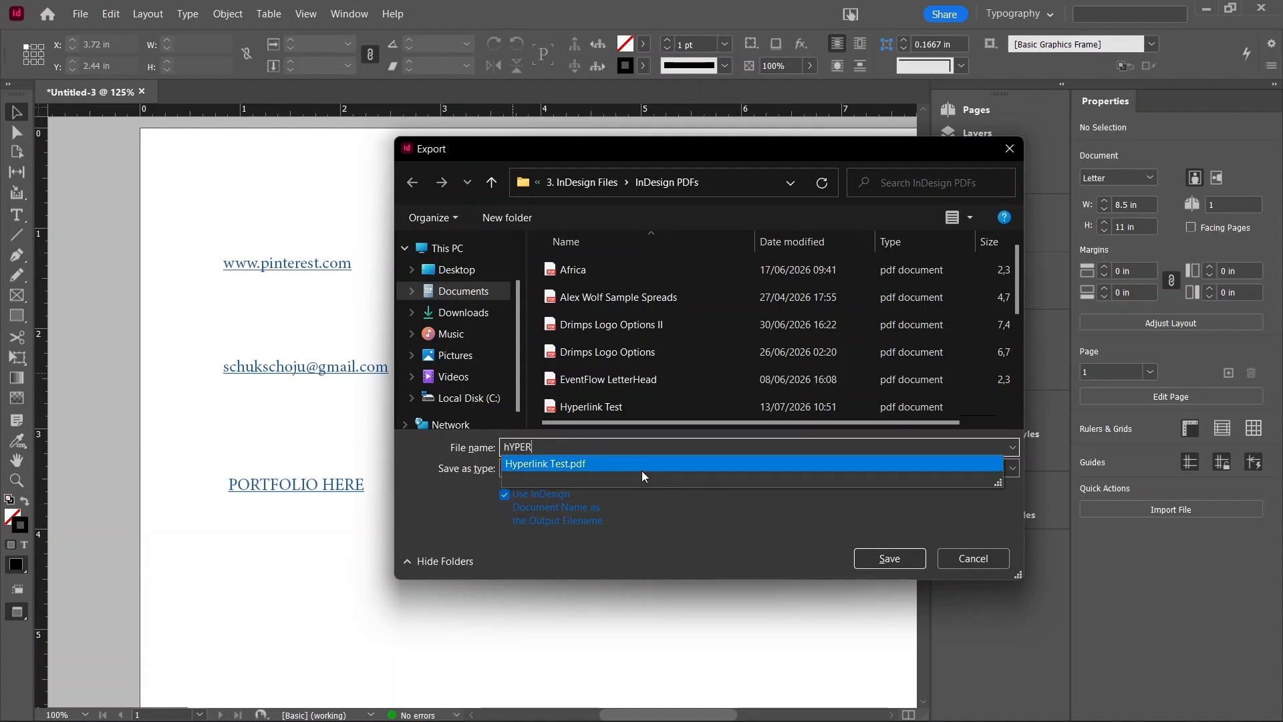
{"action": "left_click", "coordinate": [640, 462]}
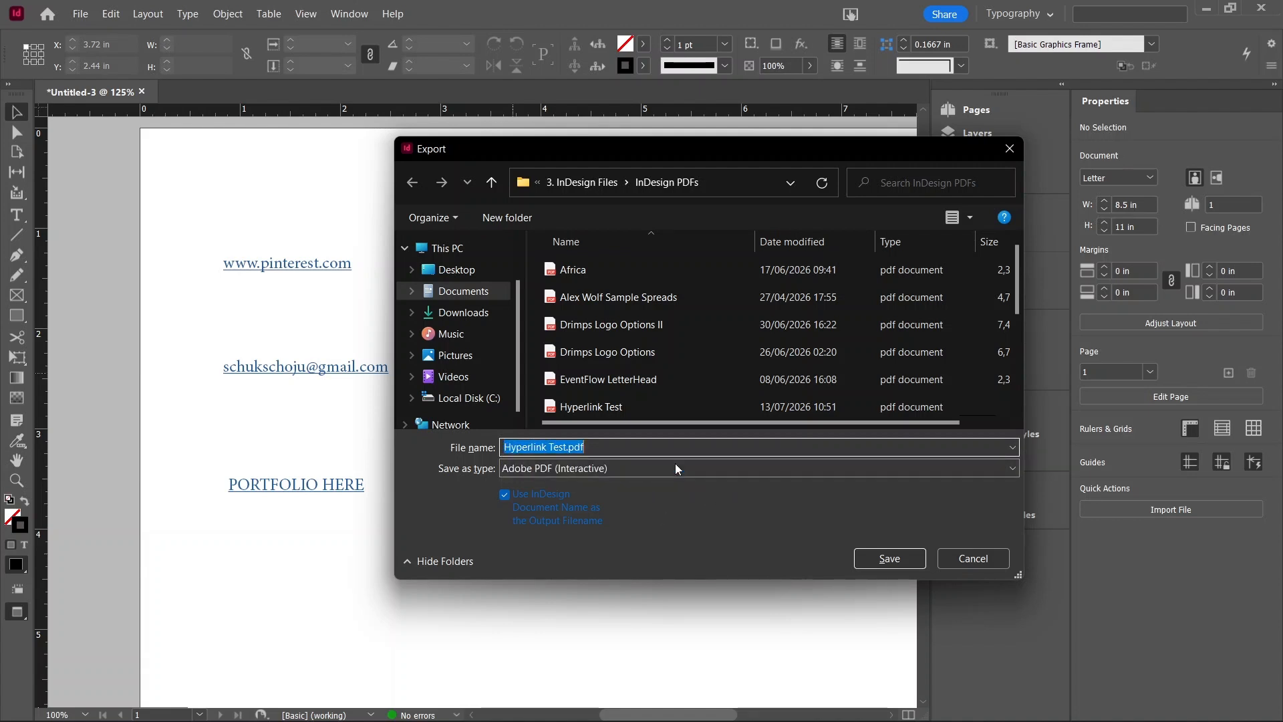
{"action": "left_click", "coordinate": [890, 560]}
Step: Set the interactive PDF export to Pages and export it
{"action": "left_click", "coordinate": [676, 379]}
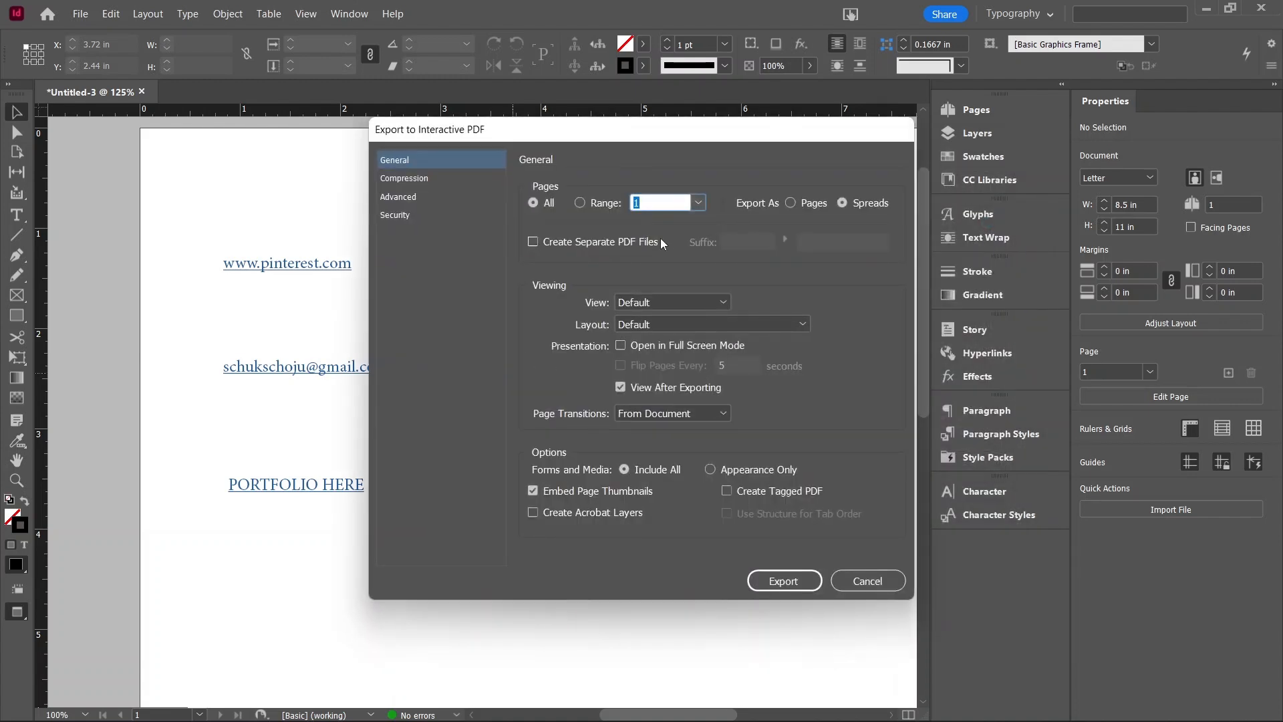
{"action": "left_click", "coordinate": [790, 203]}
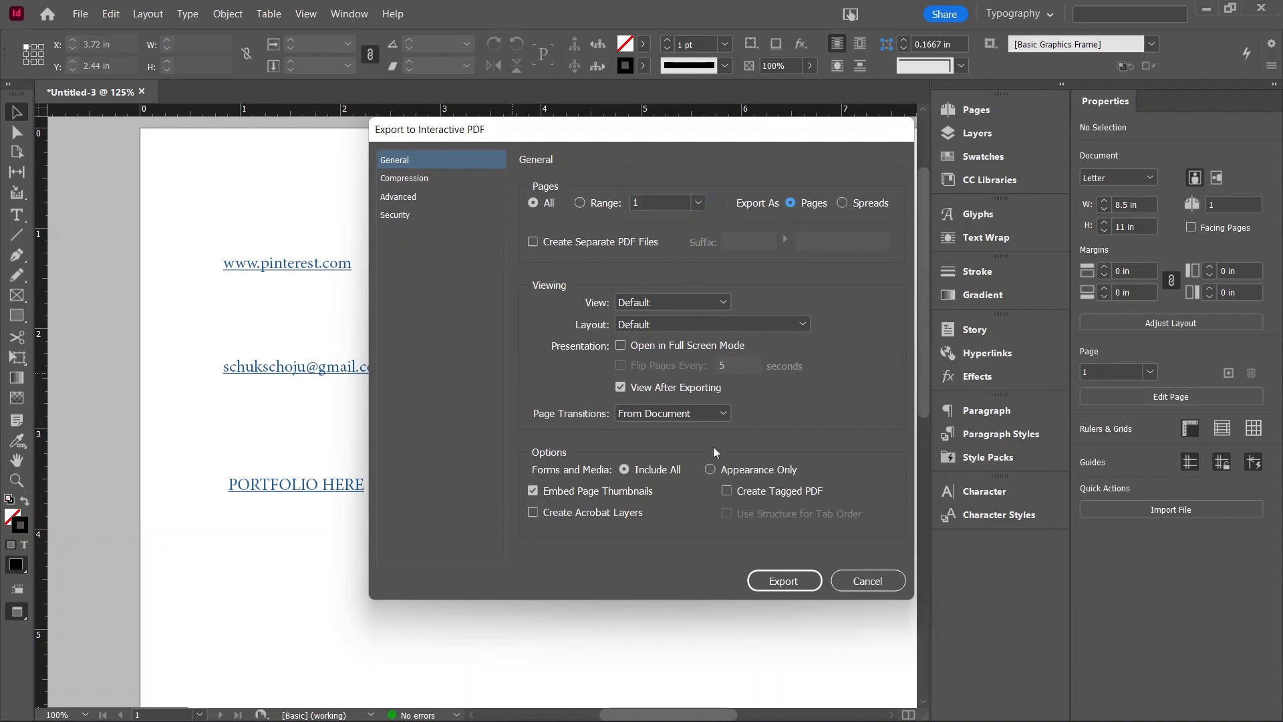
{"action": "left_click", "coordinate": [784, 581]}
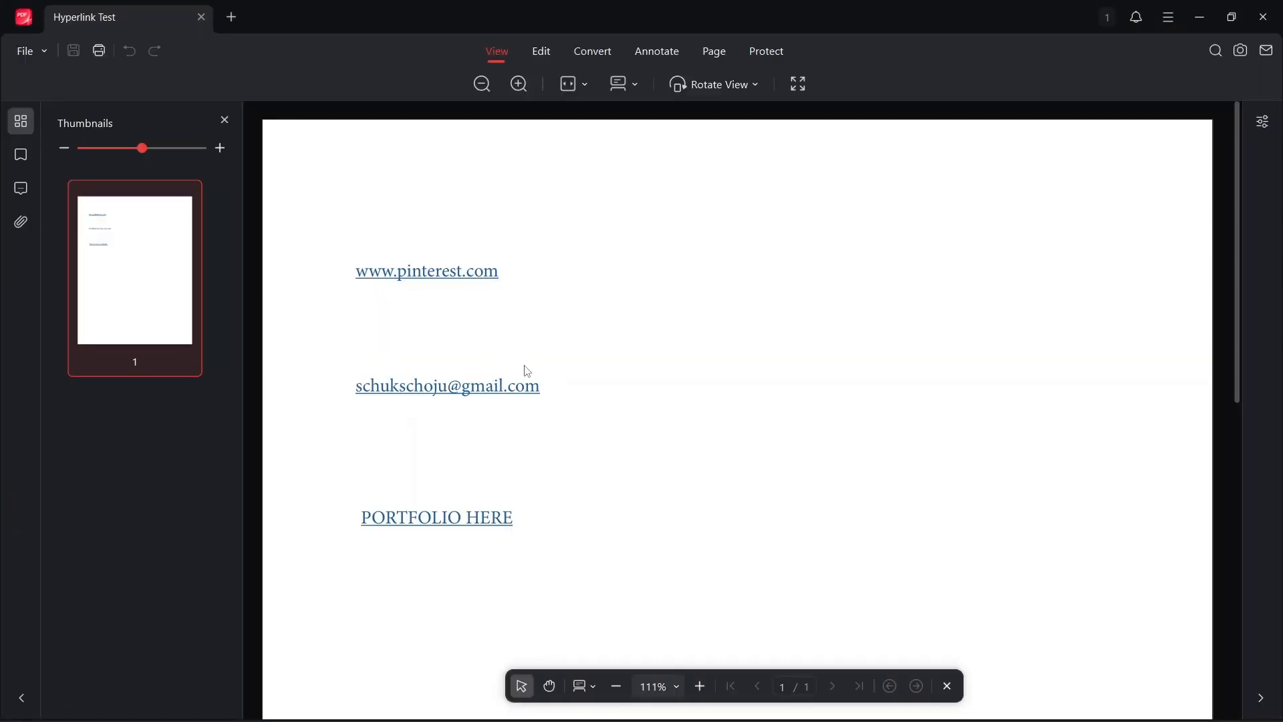
Step: Zoom the exported PDF to 75% and test the pinterest link, allowing it to open
{"action": "left_click", "coordinate": [616, 687]}
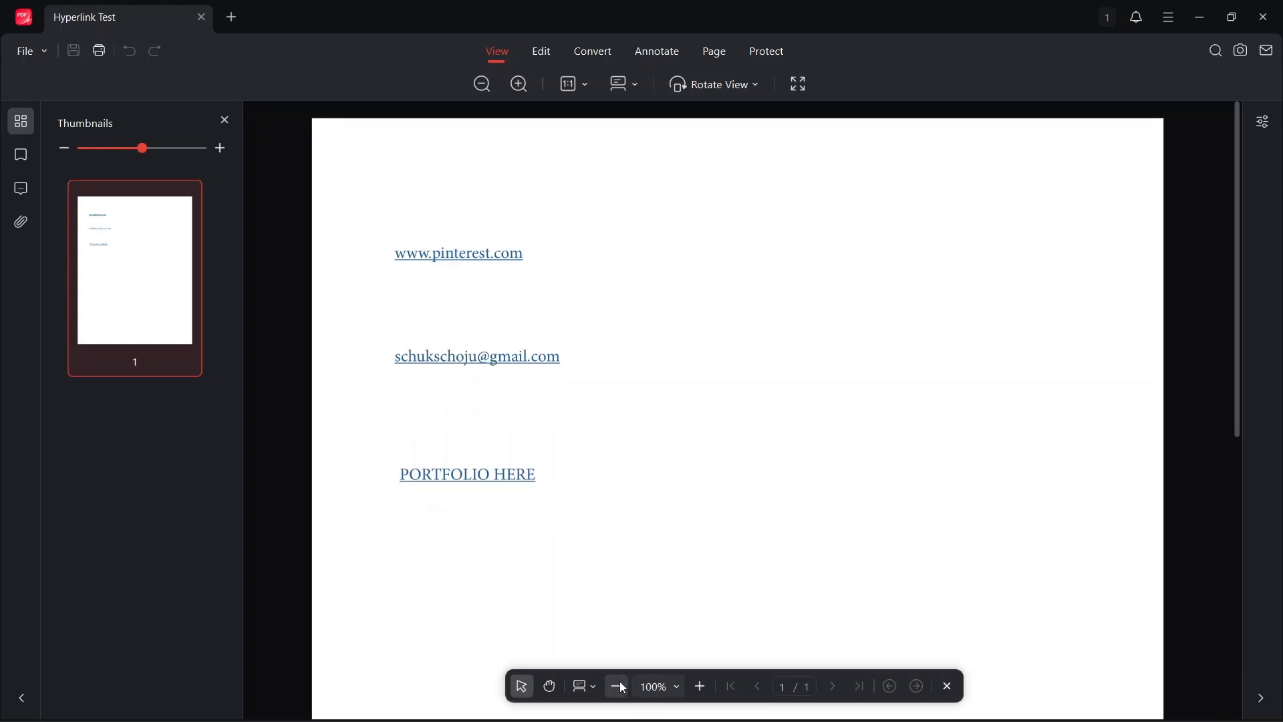
{"action": "left_click", "coordinate": [616, 687]}
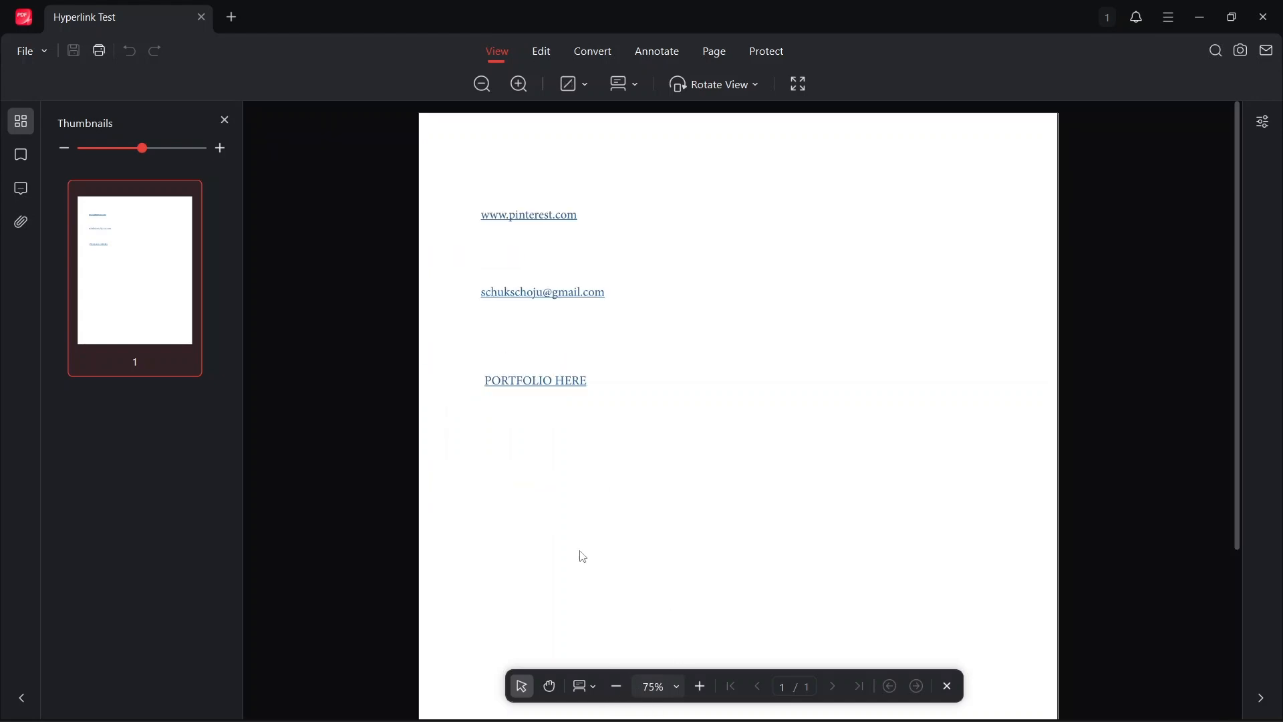
{"action": "left_click", "coordinate": [533, 217]}
{"action": "left_click", "coordinate": [636, 407]}
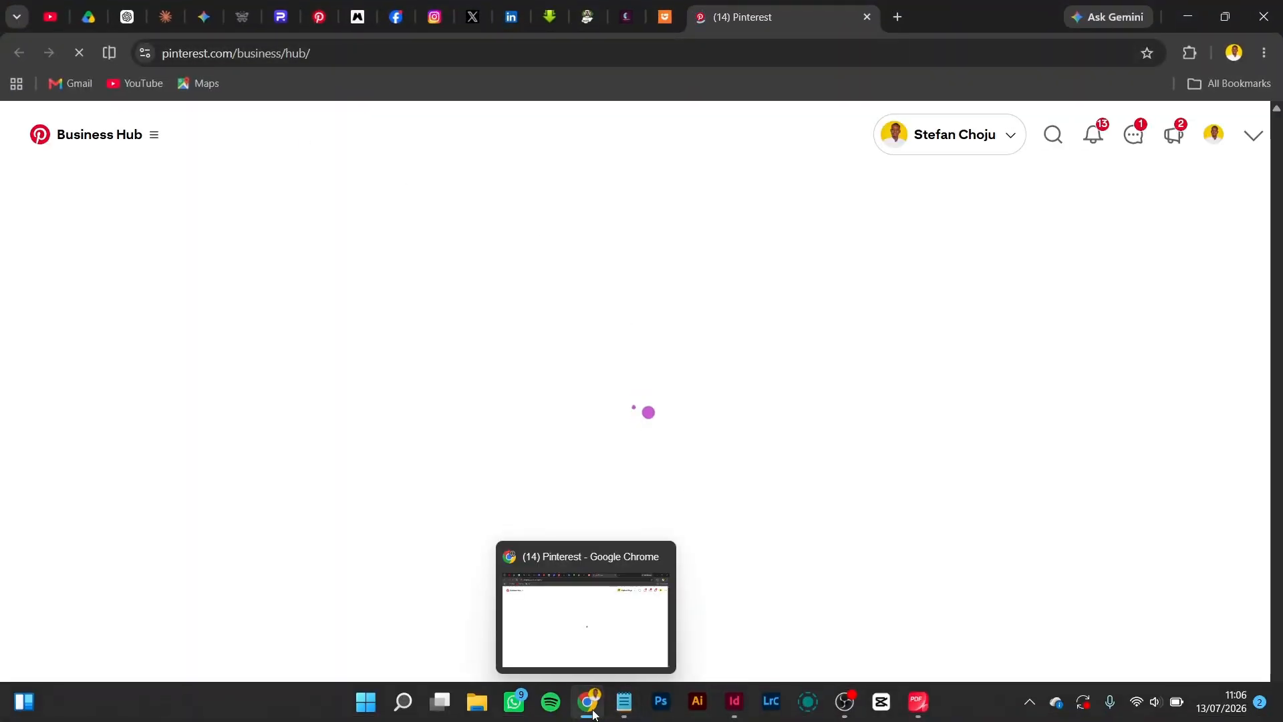
{"action": "left_click", "coordinate": [915, 703]}
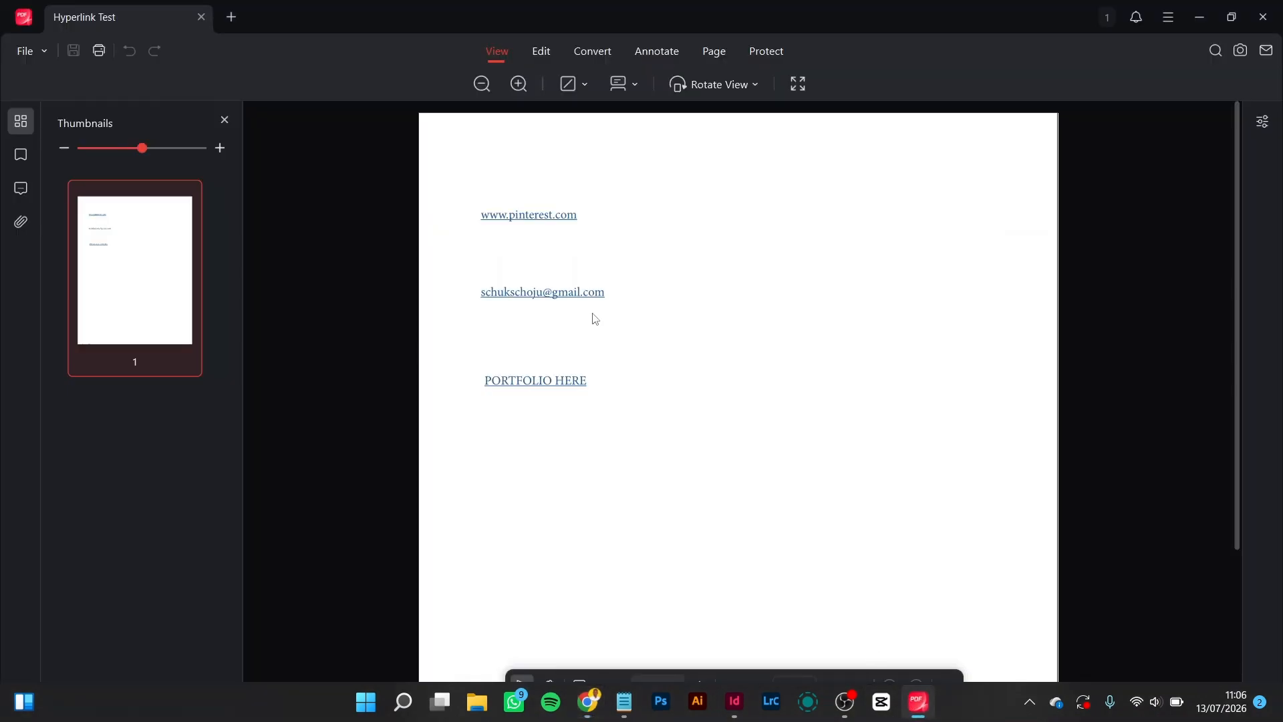
Step: Test the PORTFOLIO HERE link in the PDF, allowing it to open the portfolio page
{"action": "left_click", "coordinate": [528, 384]}
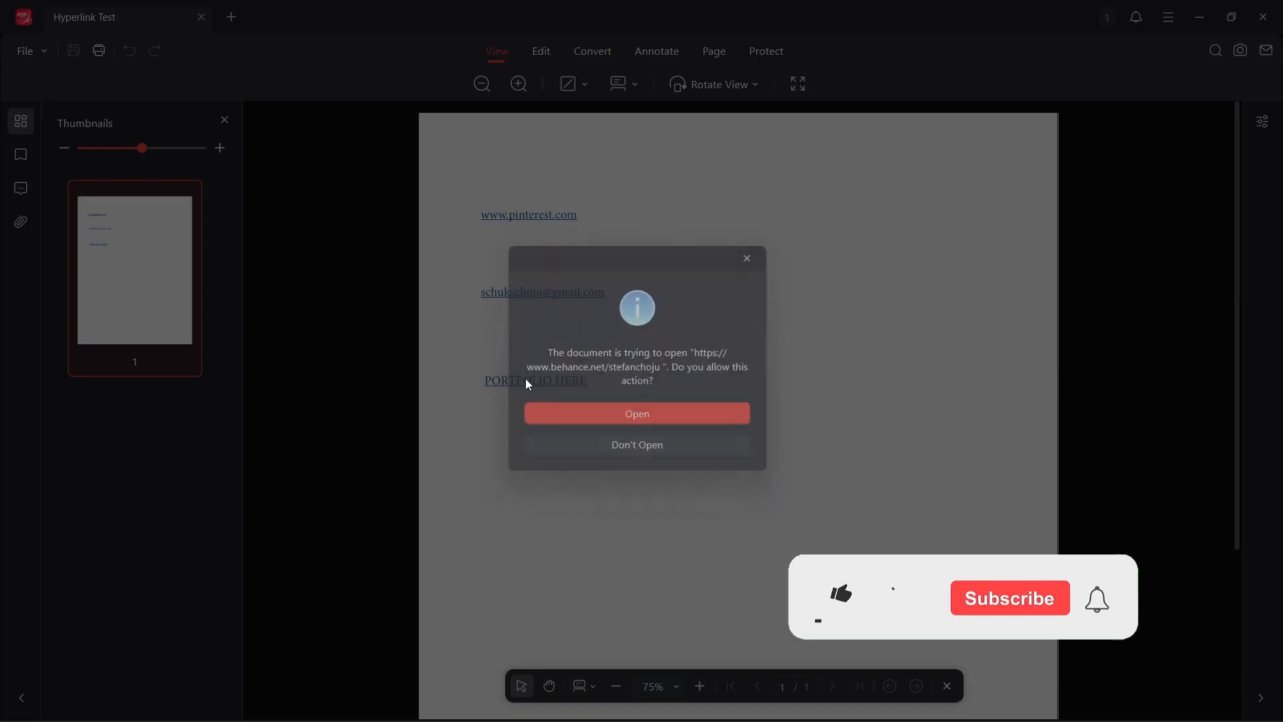
{"action": "left_click", "coordinate": [602, 414]}
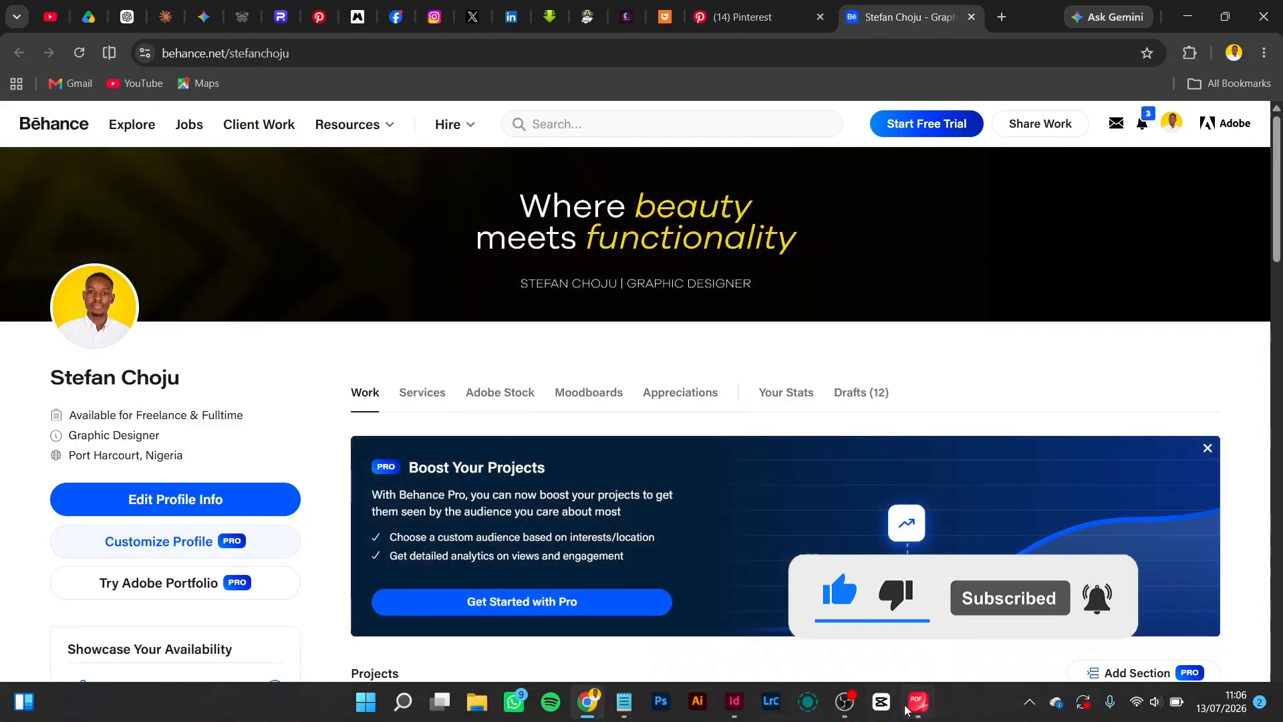
{"action": "left_click", "coordinate": [911, 707]}
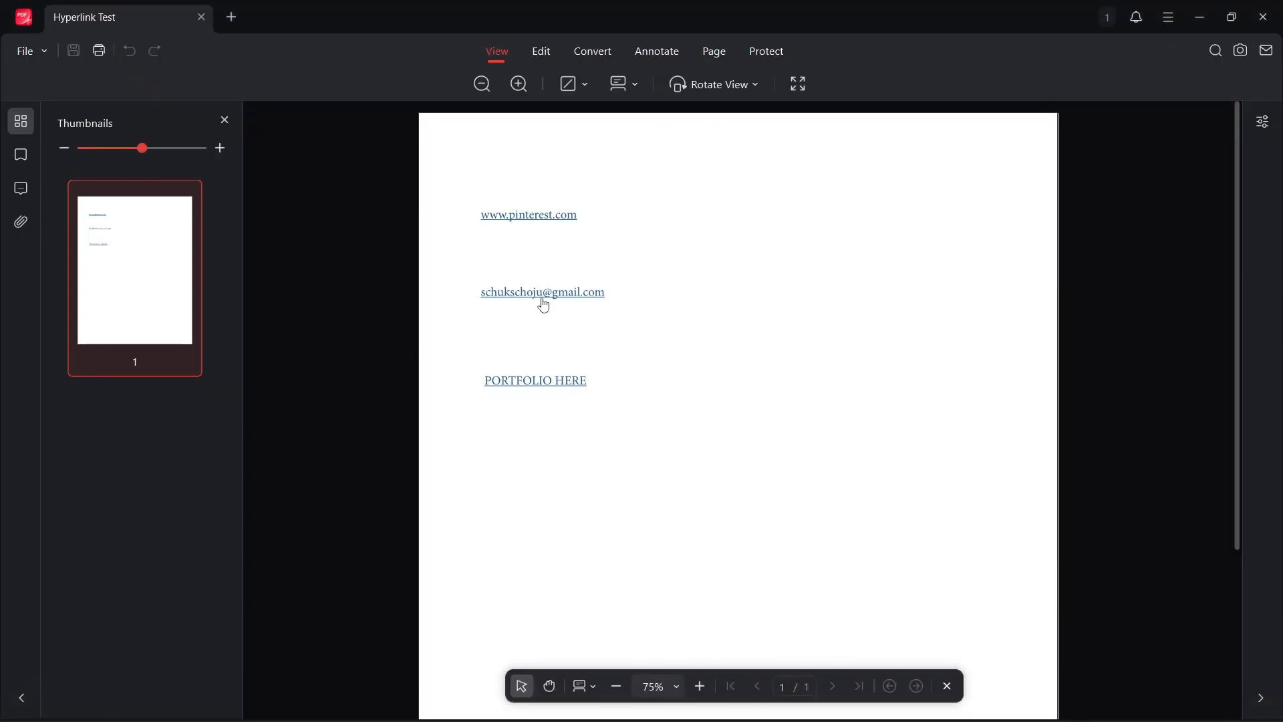
Step: Test the e-mail link in the PDF, allowing it to open
{"action": "left_click", "coordinate": [540, 292]}
{"action": "left_click", "coordinate": [636, 425]}
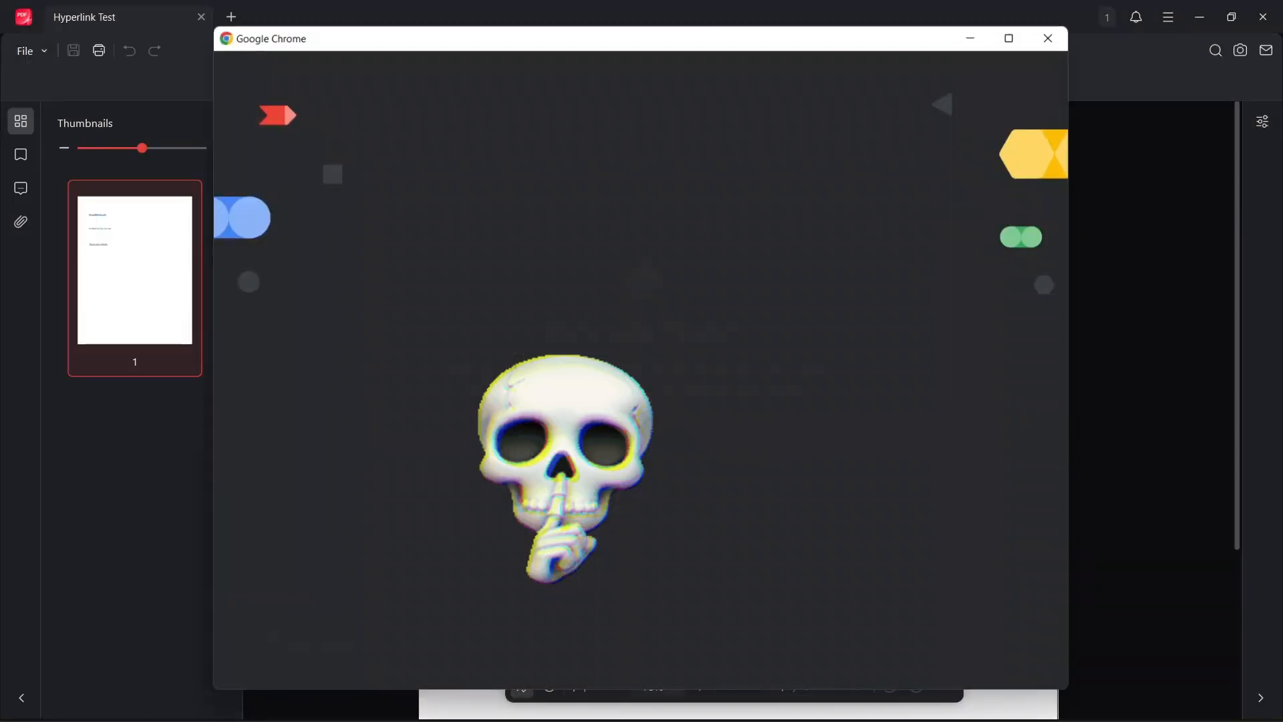
{"action": "left_click", "coordinate": [689, 433]}
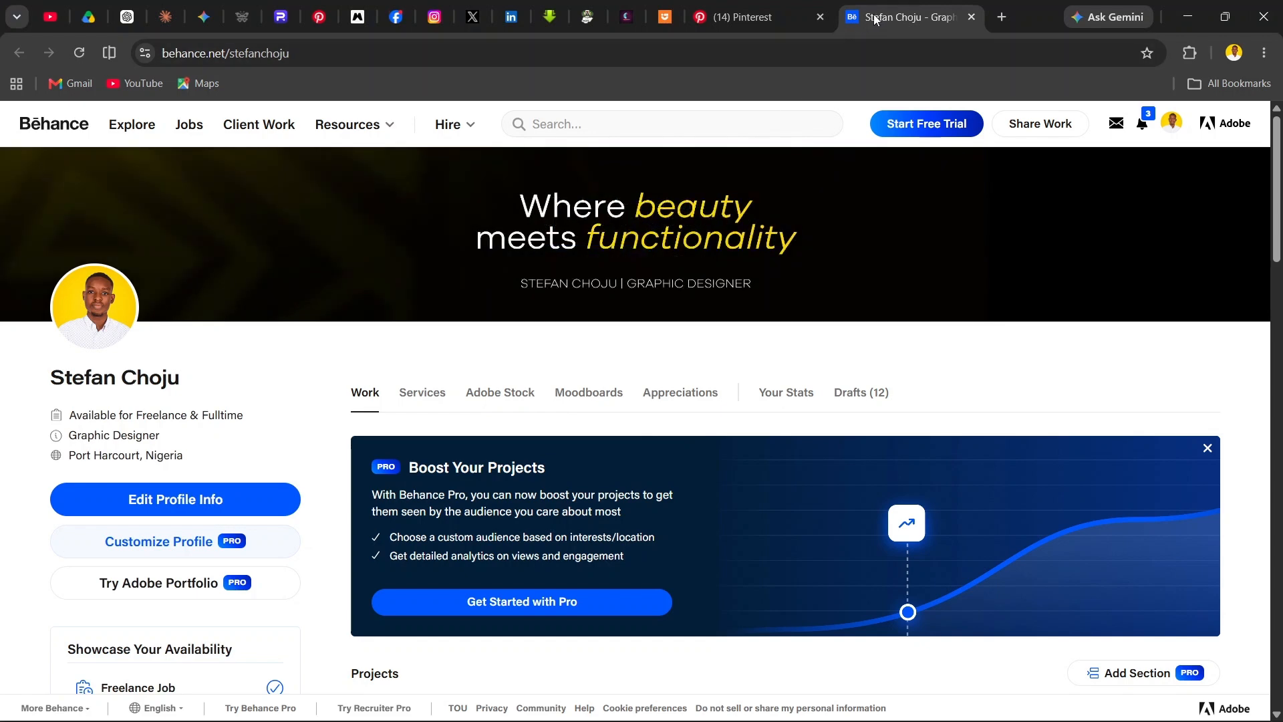
Step: Switch between the browser tabs opened by the links to check each page
{"action": "left_click", "coordinate": [784, 14]}
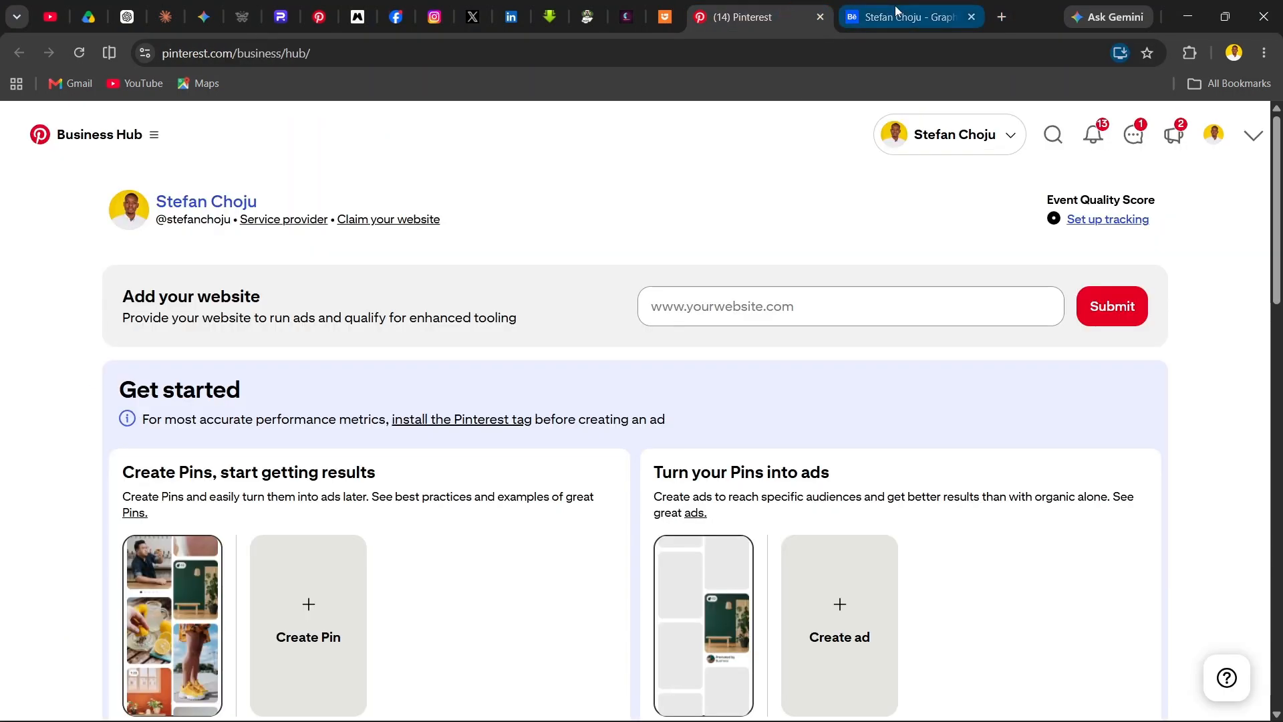
{"action": "left_click", "coordinate": [896, 11]}
{"action": "left_click", "coordinate": [766, 14]}
{"action": "left_click", "coordinate": [902, 15]}
{"action": "left_click", "coordinate": [759, 18]}
{"action": "left_click", "coordinate": [879, 20]}
{"action": "scroll", "coordinate": [735, 420], "scroll_direction": "down", "scroll_amount": 5}
{"action": "scroll", "coordinate": [738, 420], "scroll_direction": "up", "scroll_amount": 5}
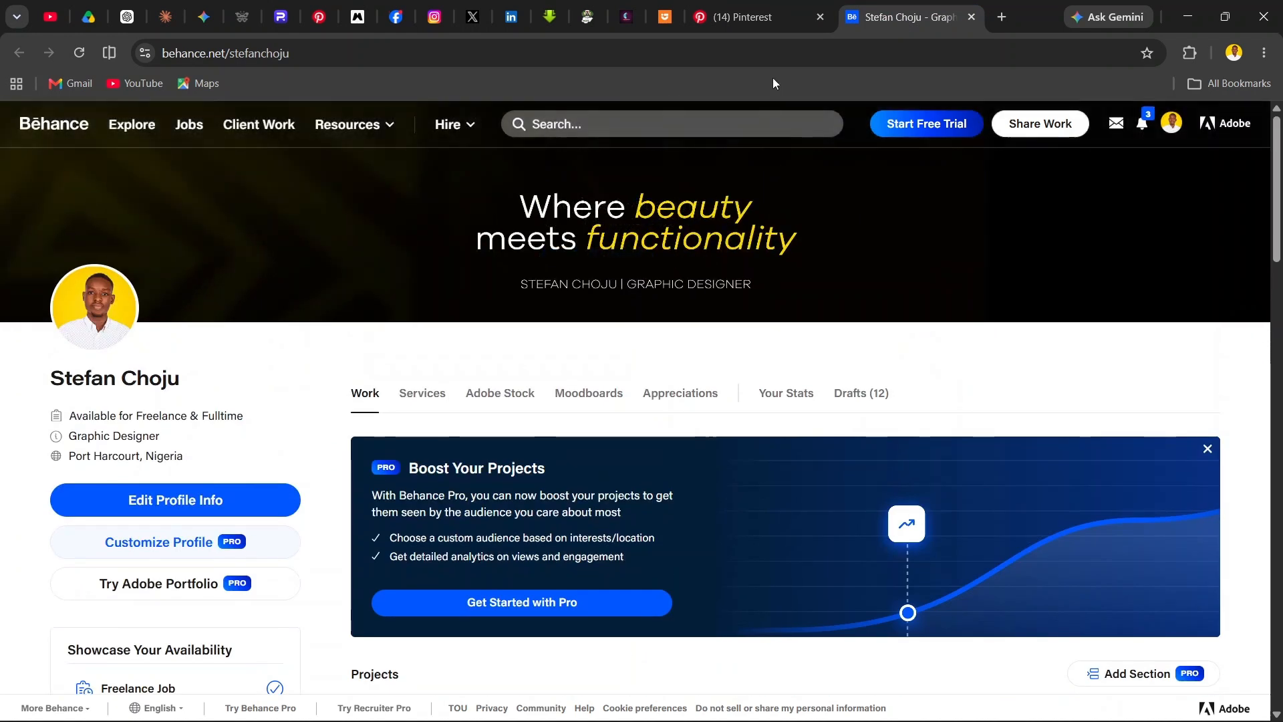
{"action": "left_click", "coordinate": [751, 24]}
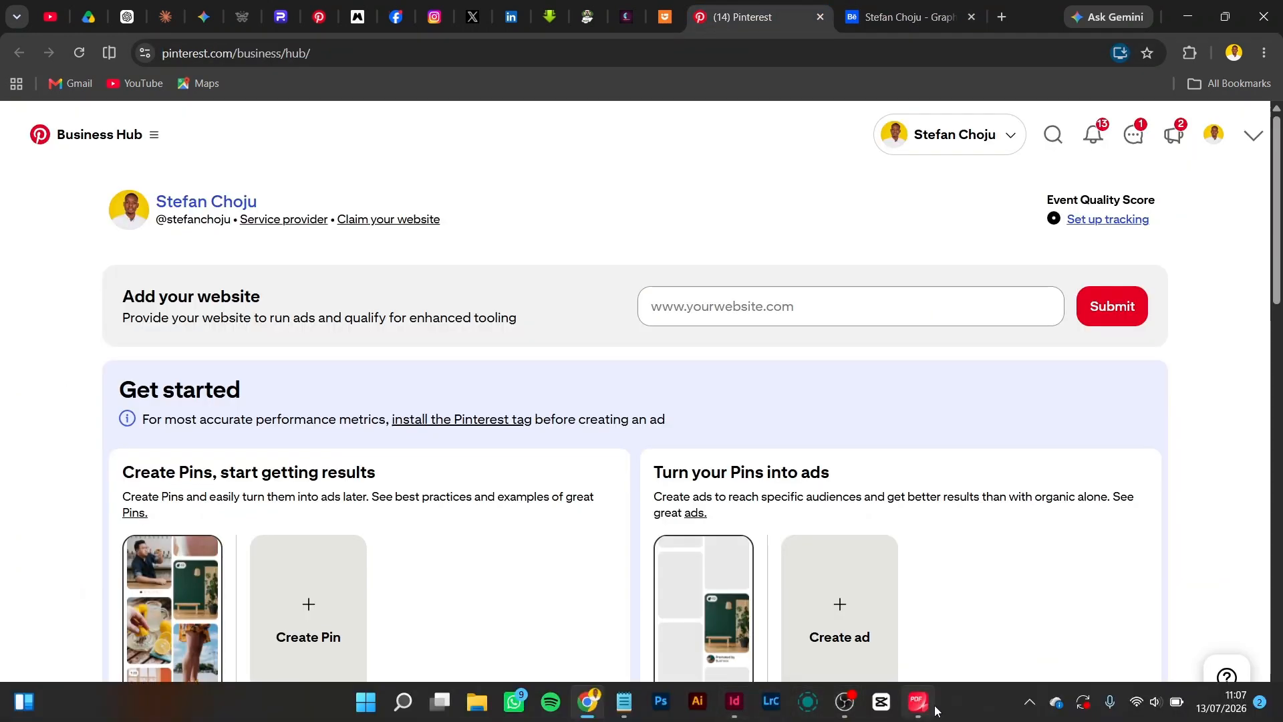